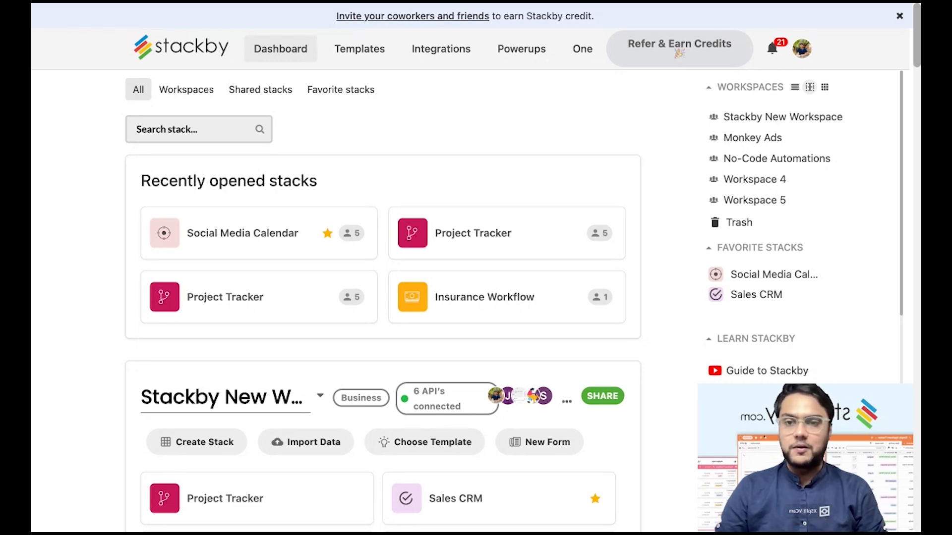
Start a synced table in Social Media Calendar, then abandon the setup and return to the dashboard.
{"action": "left_click", "coordinate": [255, 234]}
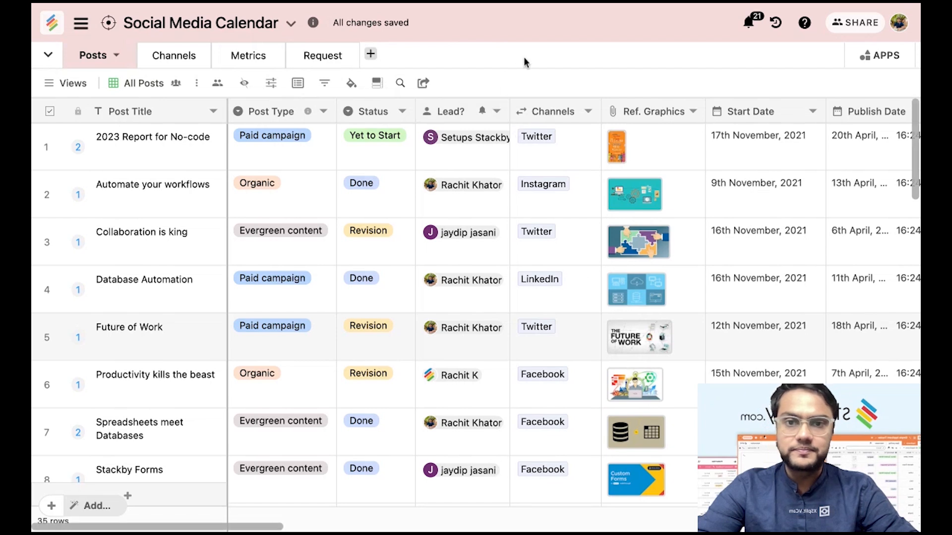
{"action": "left_click", "coordinate": [371, 56]}
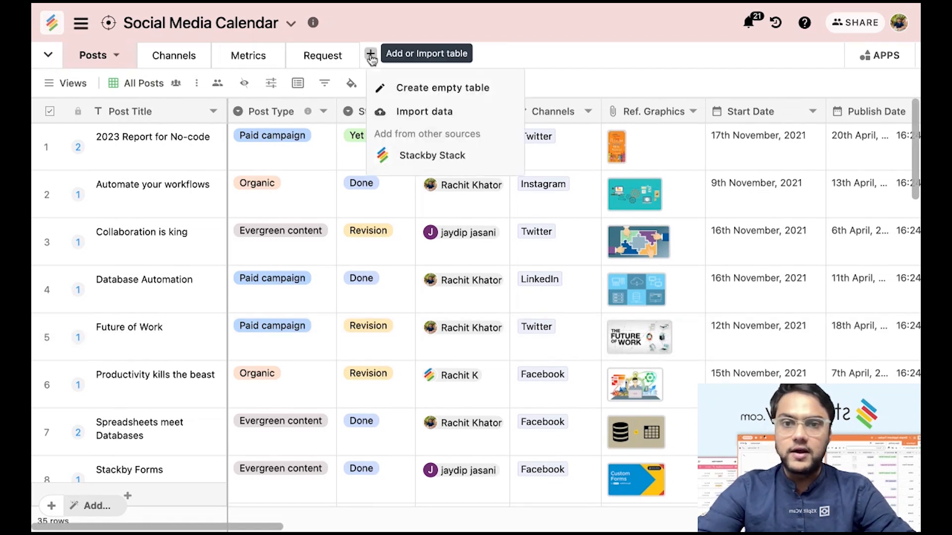
{"action": "left_click", "coordinate": [456, 160]}
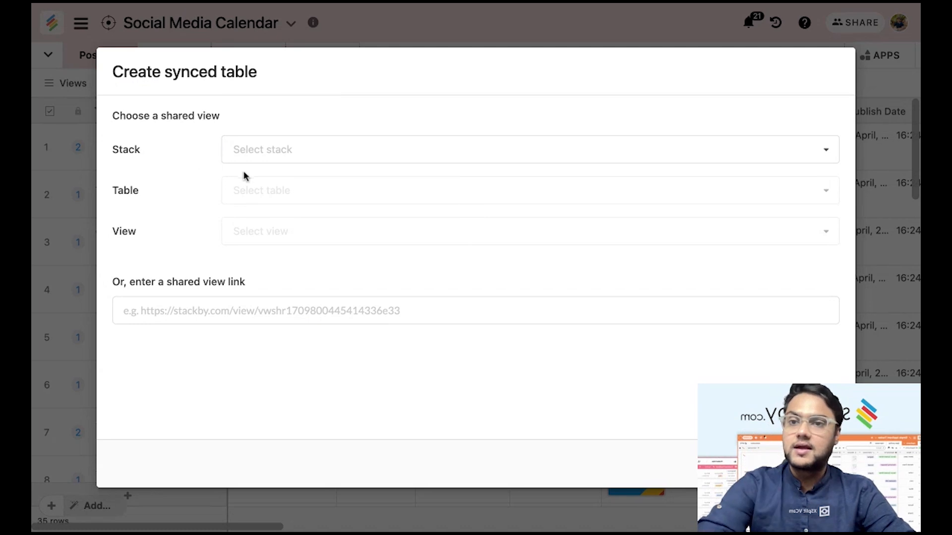
{"action": "left_click", "coordinate": [264, 156]}
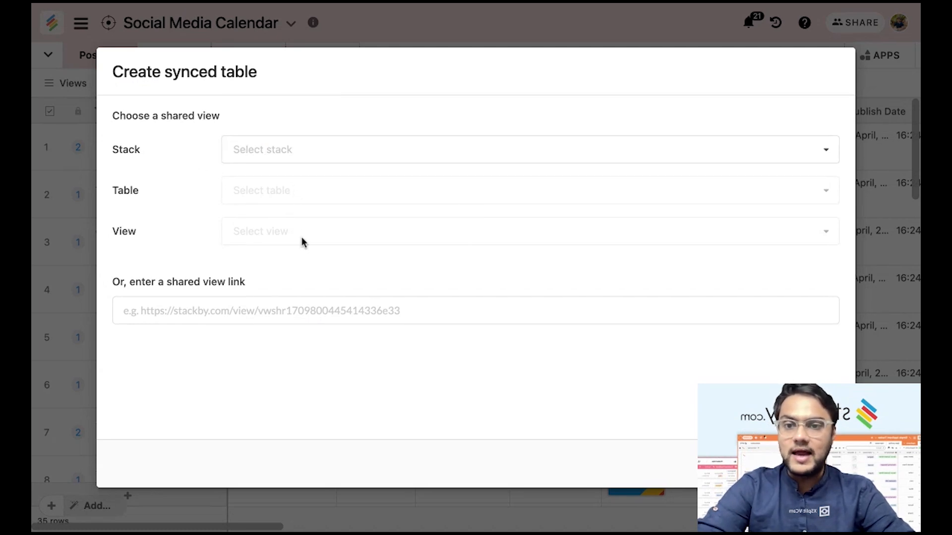
{"action": "left_click", "coordinate": [297, 313]}
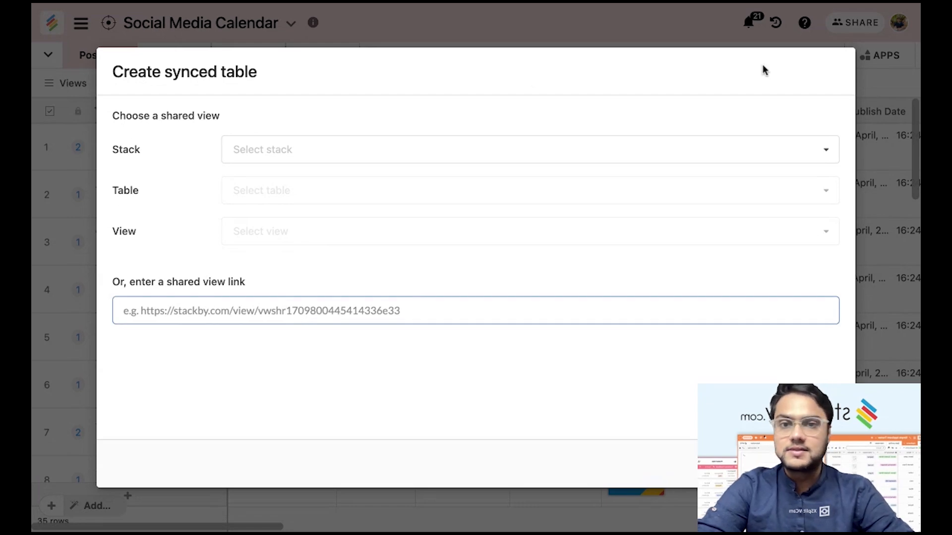
{"action": "left_click", "coordinate": [869, 80]}
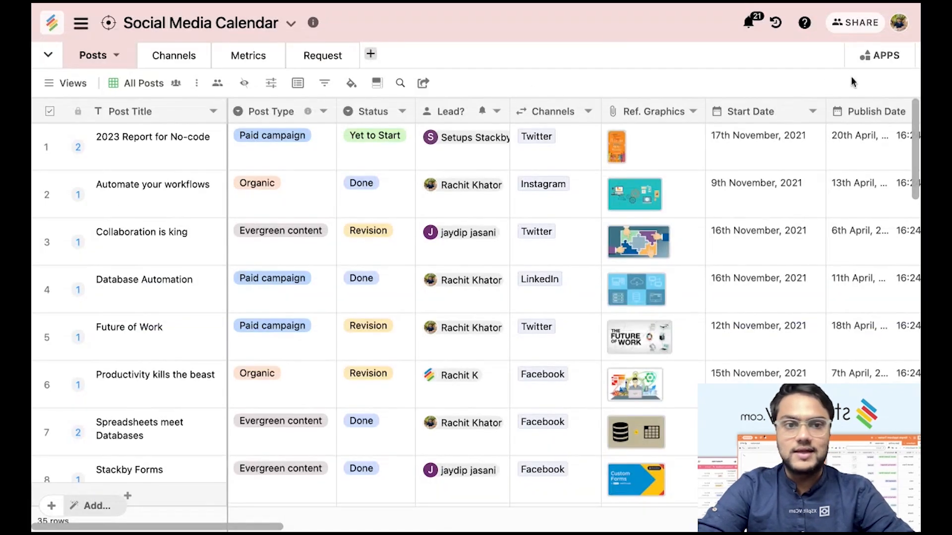
{"action": "left_click", "coordinate": [51, 23]}
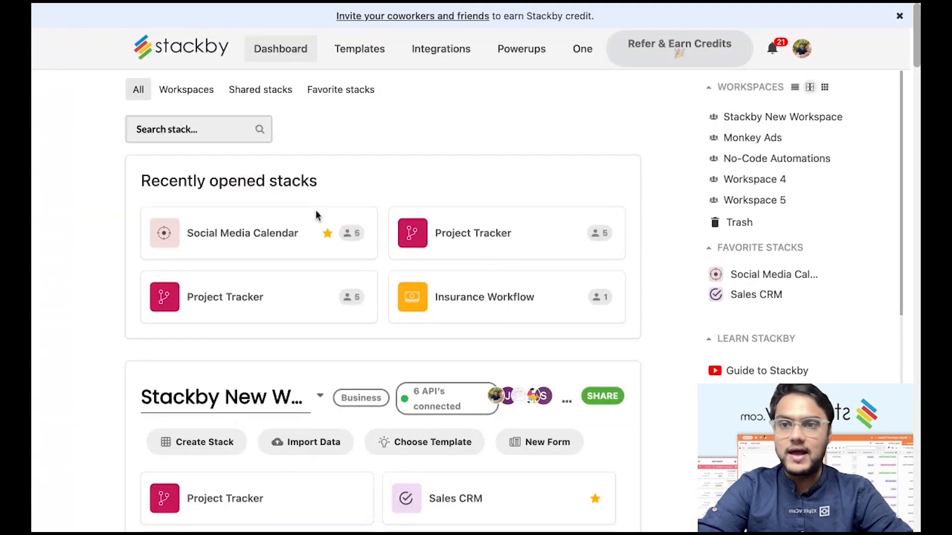
In Project Tracker's Clients view, turn on Sync data to another stack and copy the shared view link.
{"action": "left_click", "coordinate": [461, 241]}
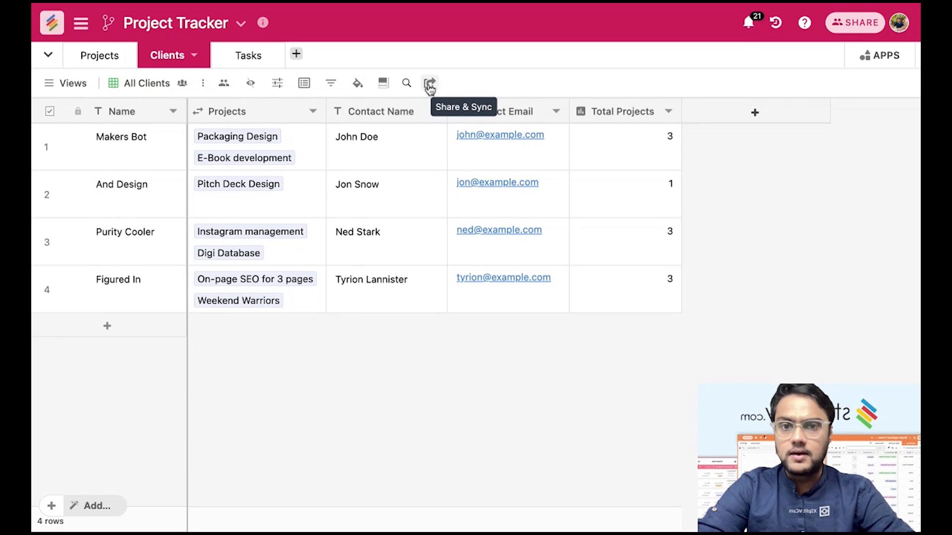
{"action": "left_click", "coordinate": [430, 83]}
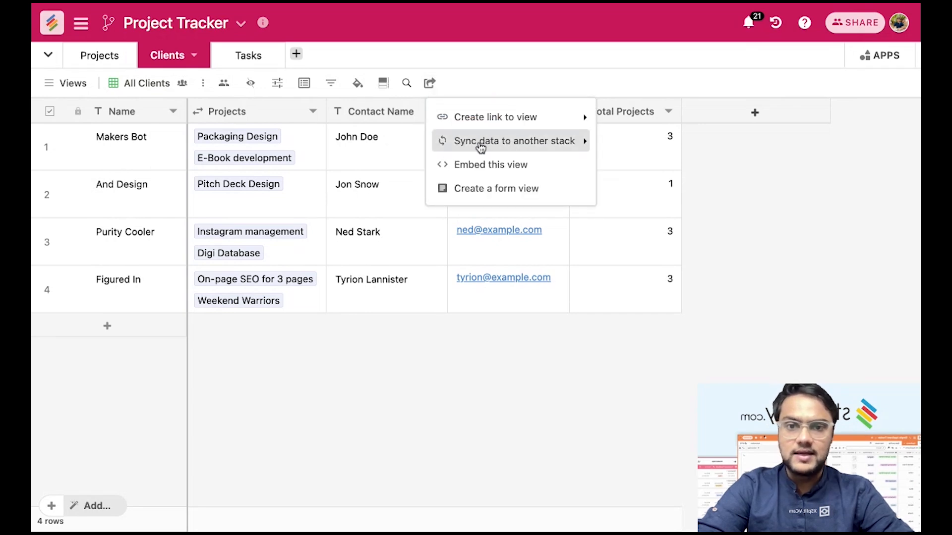
{"action": "left_click", "coordinate": [497, 146]}
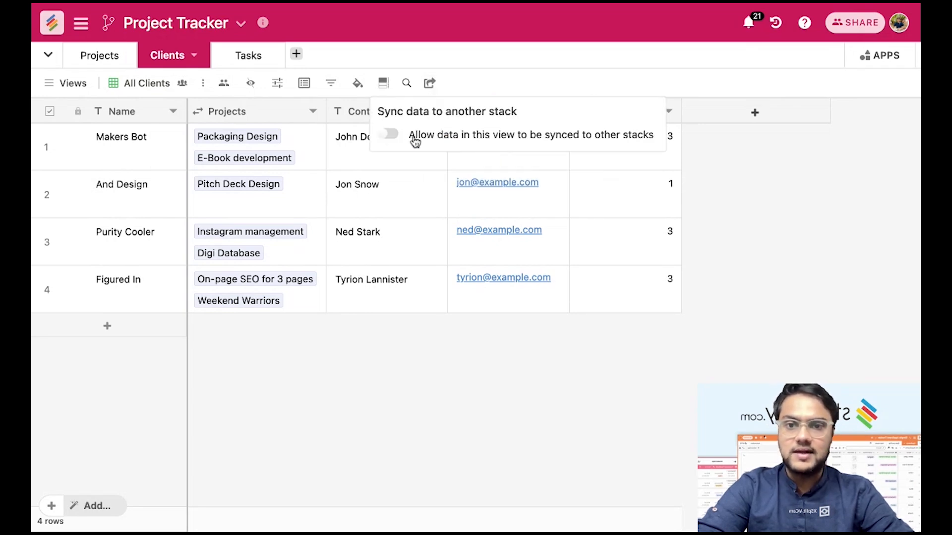
{"action": "left_click", "coordinate": [391, 138]}
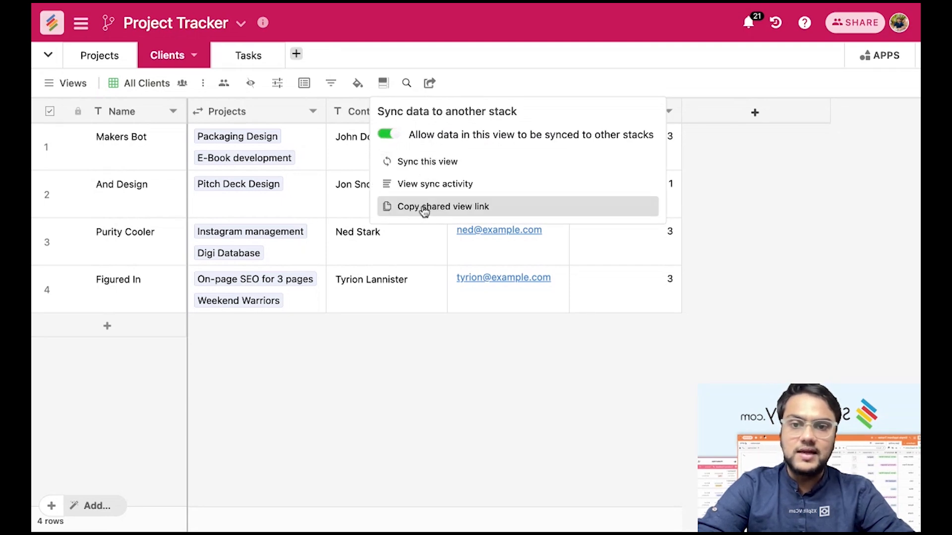
{"action": "left_click", "coordinate": [468, 208]}
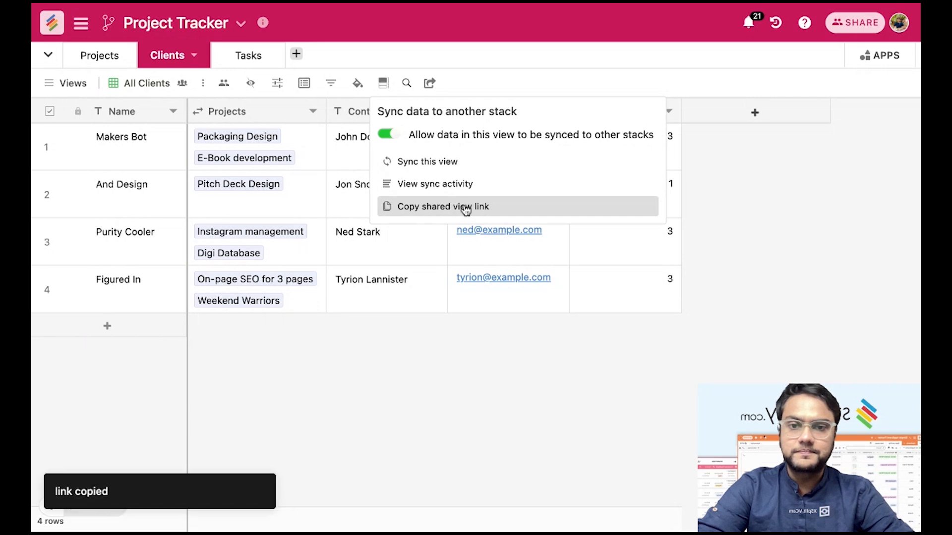
In Social Media Calendar, start a Stackby Stack synced table and paste the shared view link.
{"action": "left_click", "coordinate": [52, 23]}
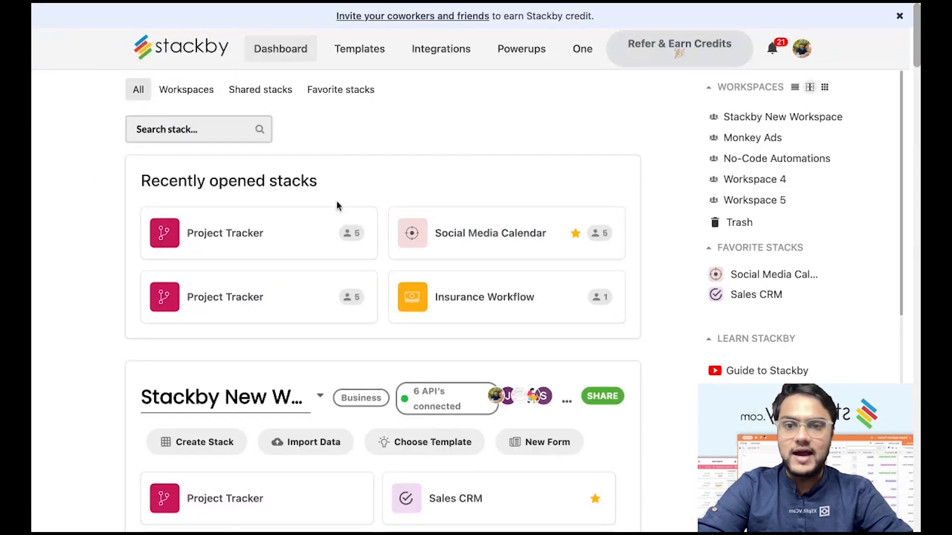
{"action": "left_click", "coordinate": [486, 236]}
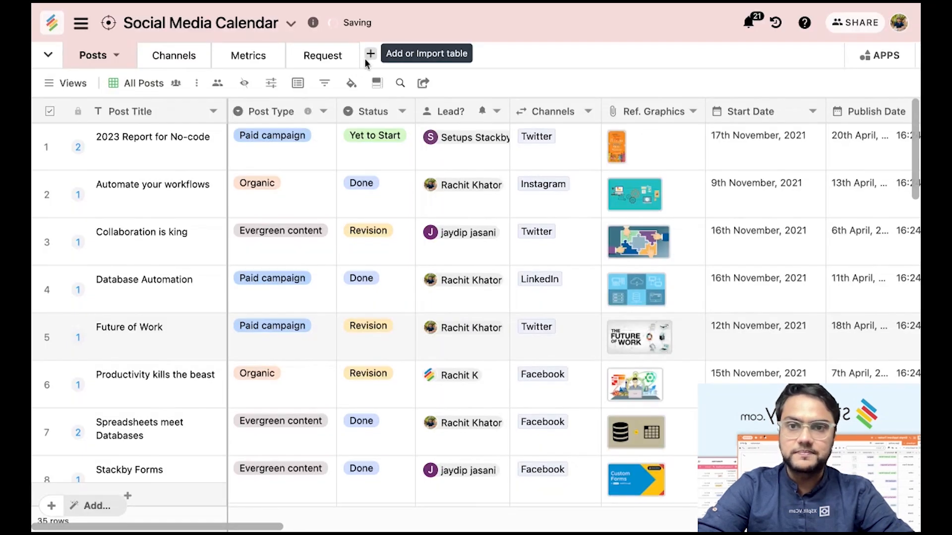
{"action": "left_click", "coordinate": [371, 55]}
{"action": "left_click", "coordinate": [436, 155]}
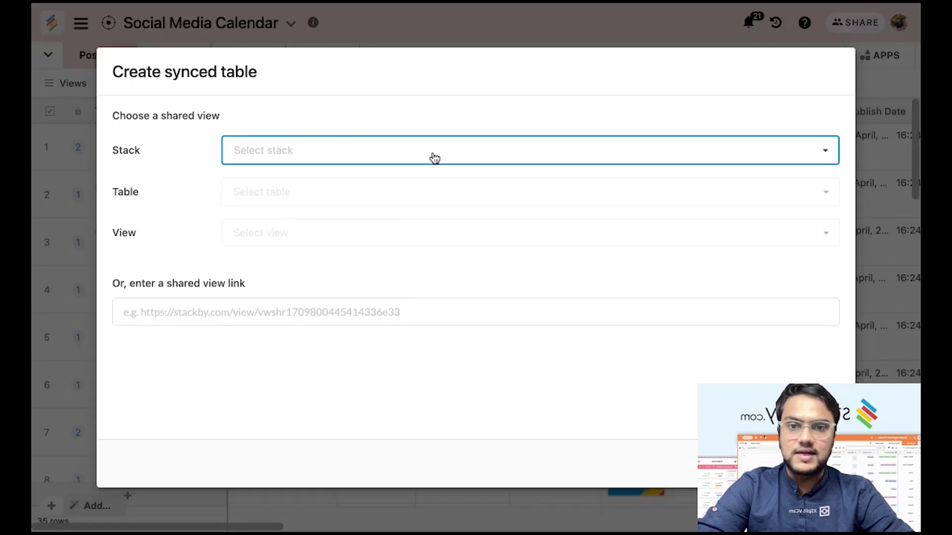
{"action": "left_click", "coordinate": [304, 310]}
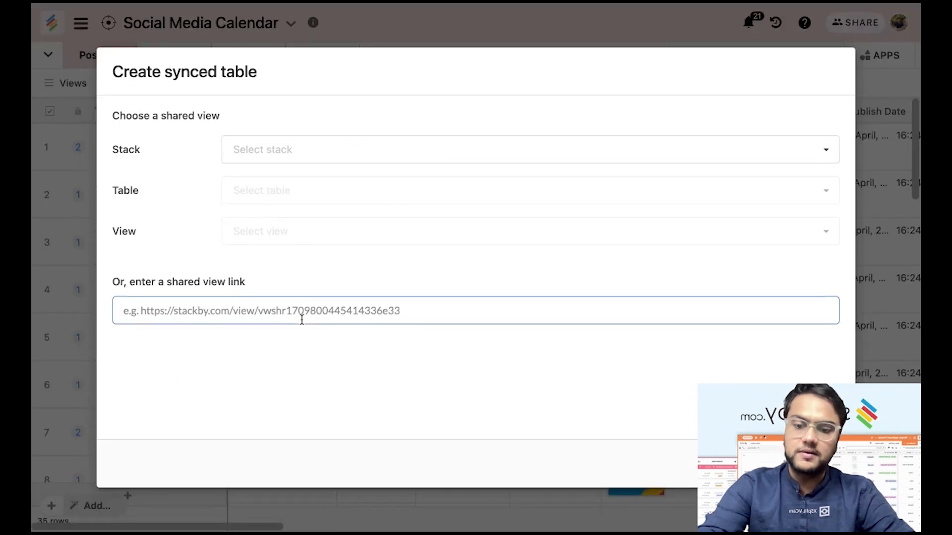
{"action": "key", "text": "ctrl+v"}
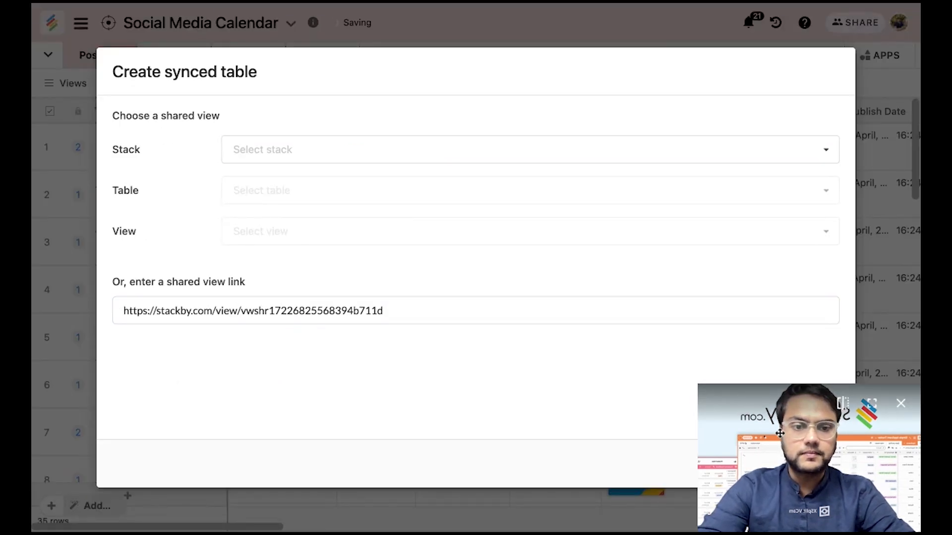
{"action": "left_click_drag", "start_coordinate": [744, 436], "coordinate": [441, 436]}
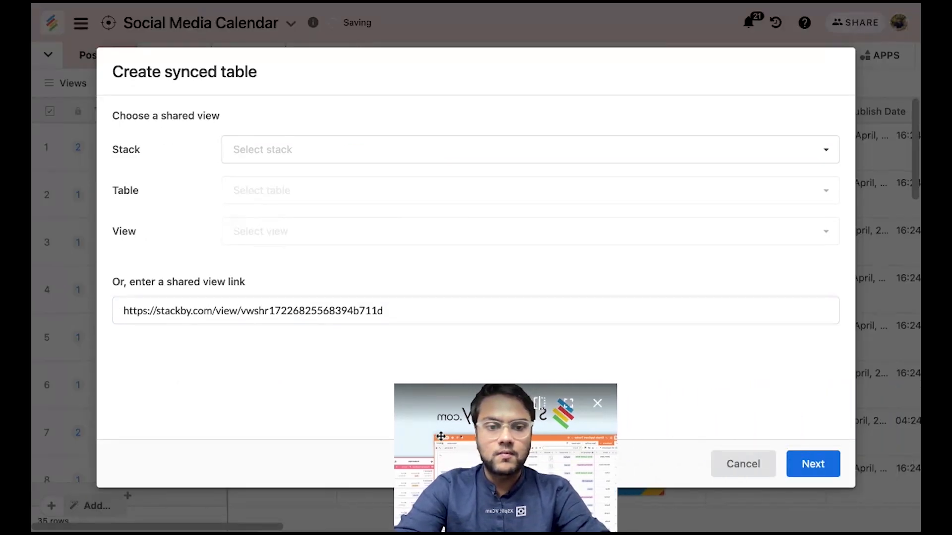
Keep all columns and create the synced All Clients table.
{"action": "left_click", "coordinate": [814, 470]}
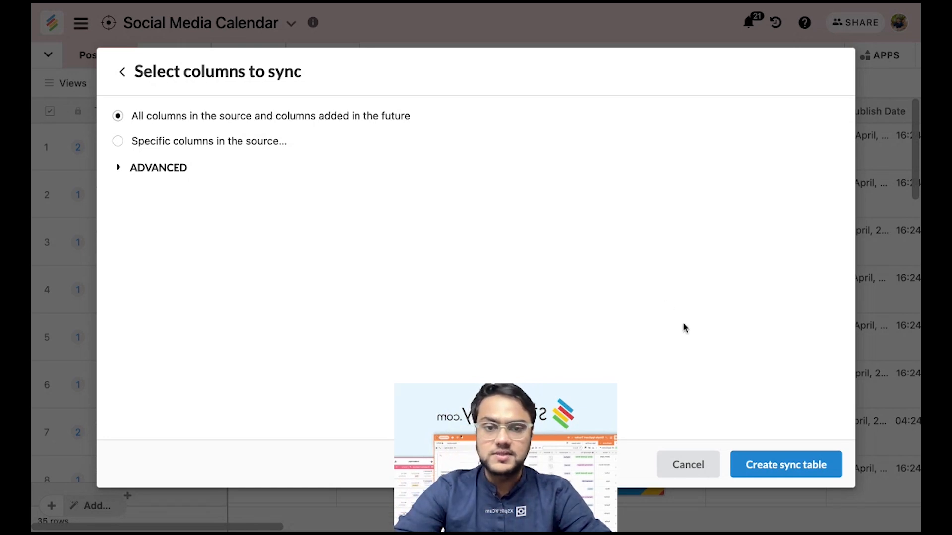
{"action": "left_click", "coordinate": [799, 469]}
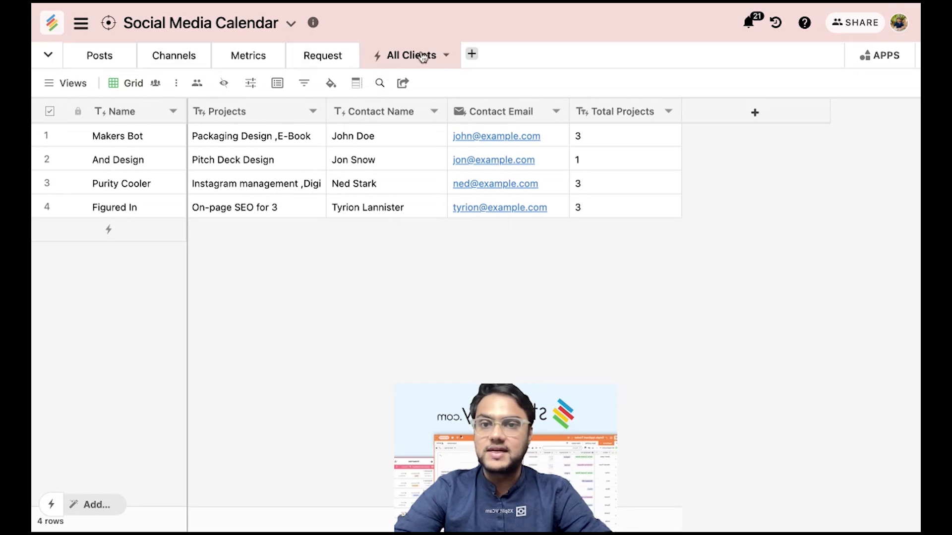
{"action": "mouse_move", "coordinate": [508, 435]}
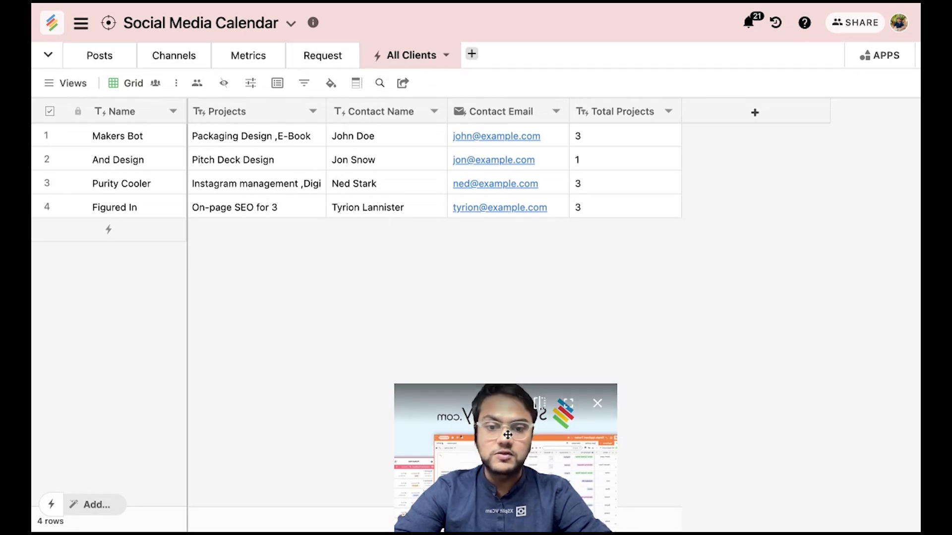
{"action": "left_click_drag", "start_coordinate": [508, 435], "coordinate": [733, 448]}
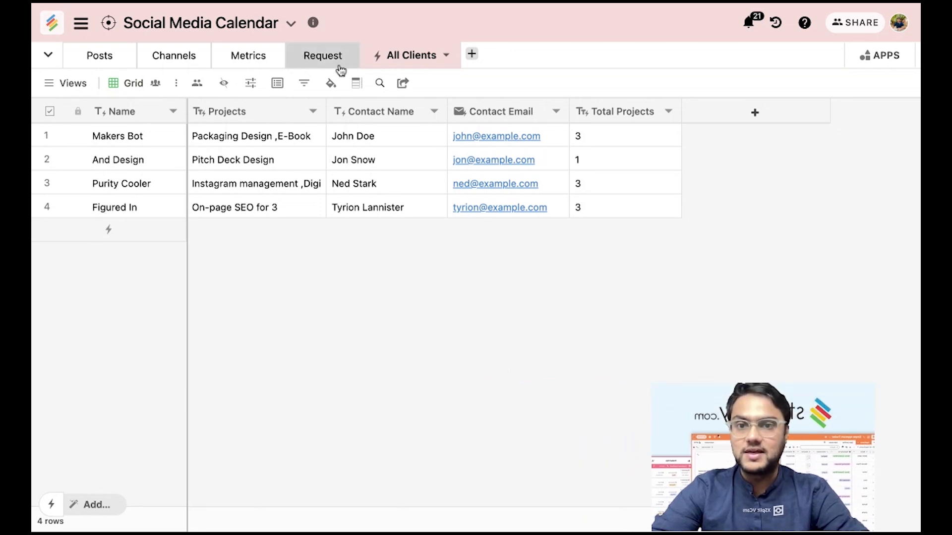
In Project Tracker's Clients table, add a new client row named Apple.
{"action": "left_click", "coordinate": [54, 25]}
{"action": "left_click", "coordinate": [462, 237]}
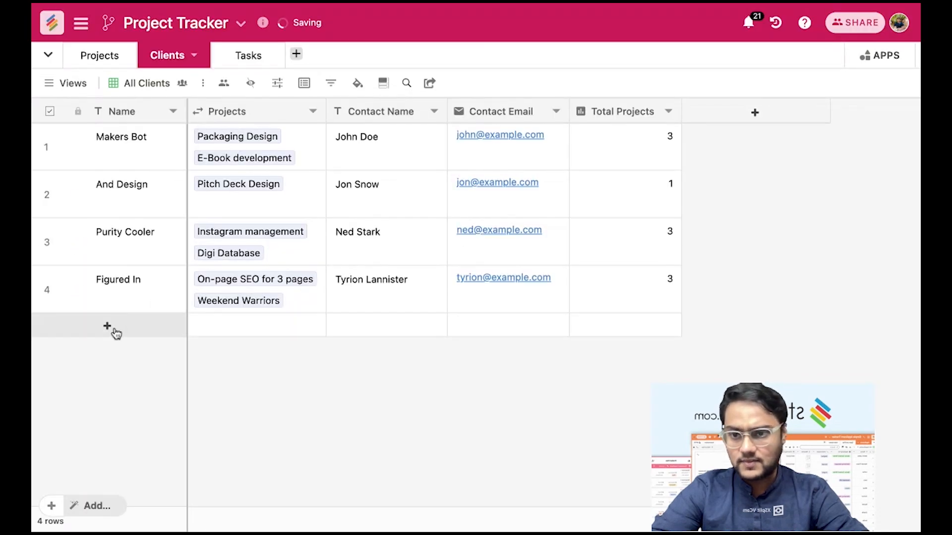
{"action": "left_click", "coordinate": [109, 327]}
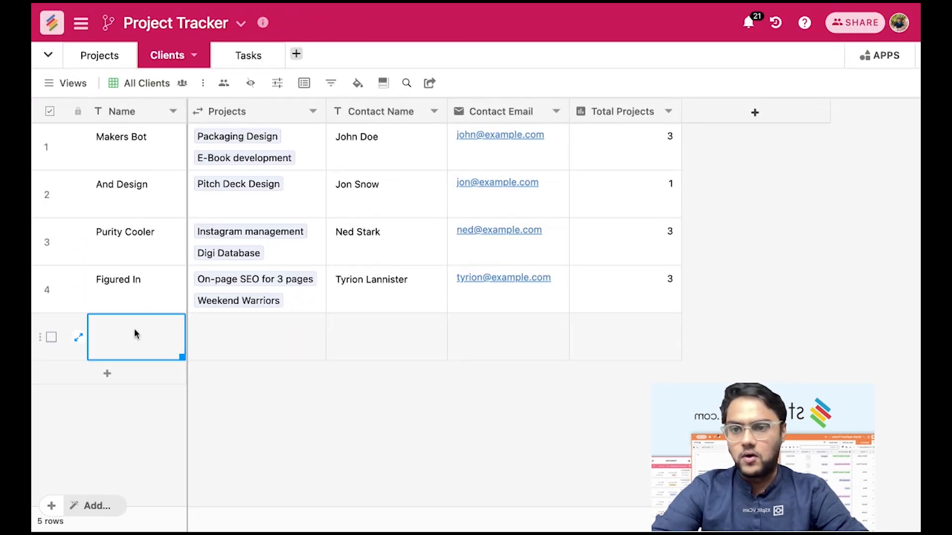
{"action": "left_click", "coordinate": [135, 335]}
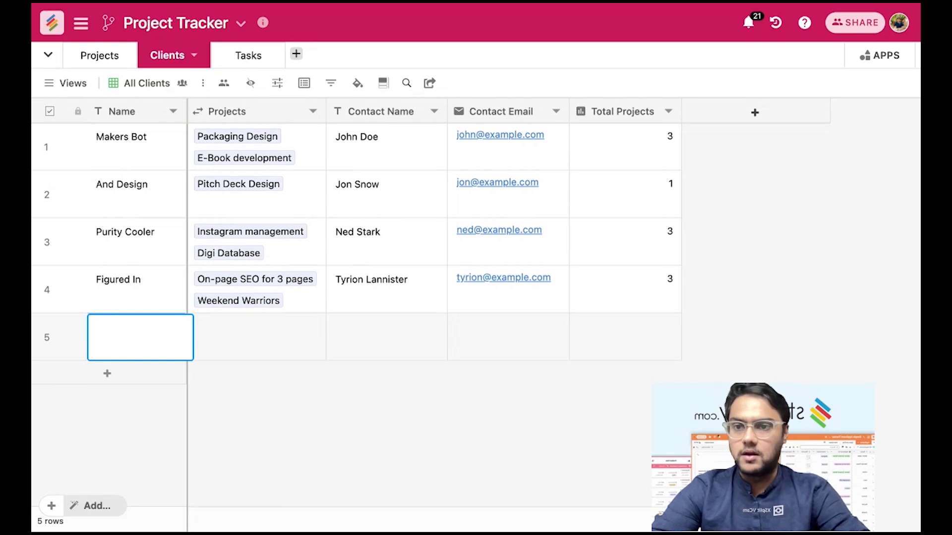
{"action": "type", "text": "Apple"}
{"action": "left_click", "coordinate": [265, 349]}
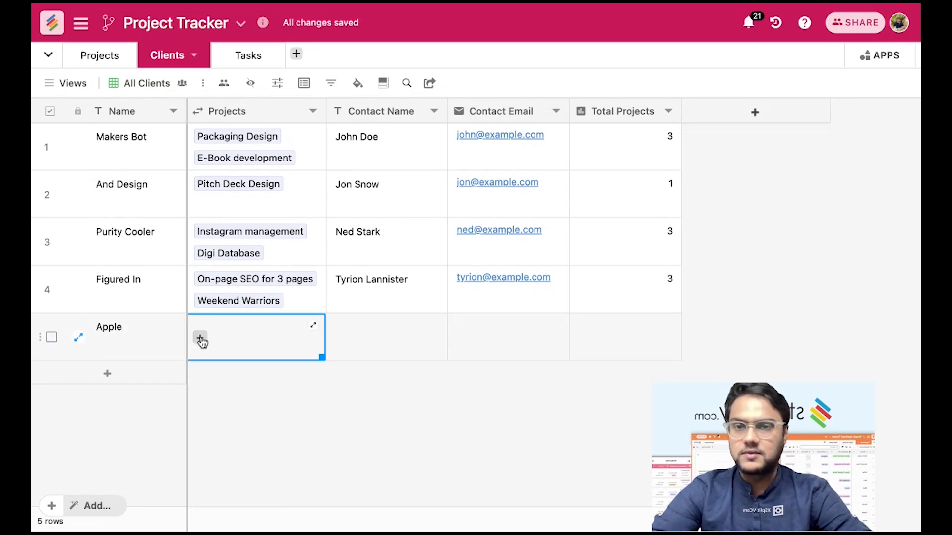
Link The code Honors and Digi Database projects to Apple.
{"action": "left_click", "coordinate": [200, 339]}
{"action": "scroll", "coordinate": [320, 330], "scroll_direction": "down", "scroll_amount": 3}
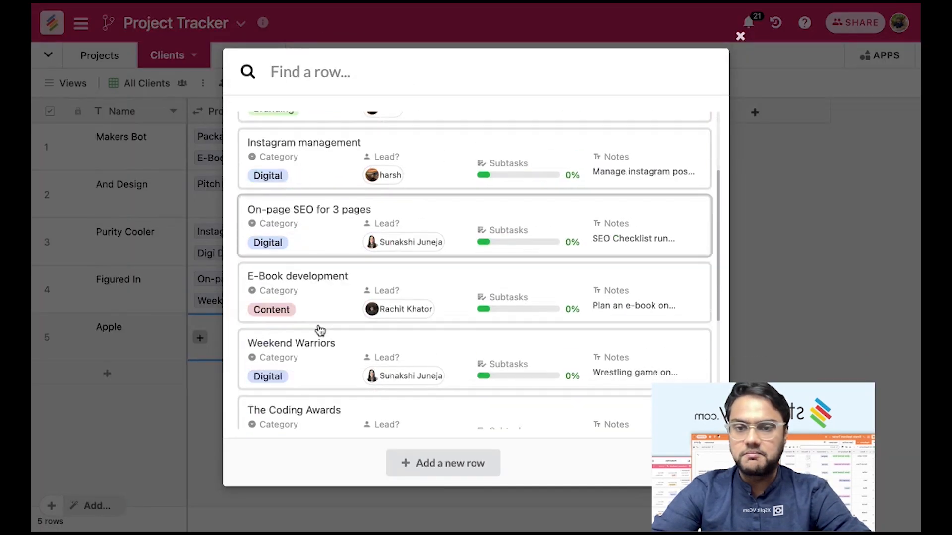
{"action": "scroll", "coordinate": [320, 331], "scroll_direction": "down", "scroll_amount": 3}
{"action": "left_click", "coordinate": [305, 361]}
{"action": "left_click", "coordinate": [303, 398]}
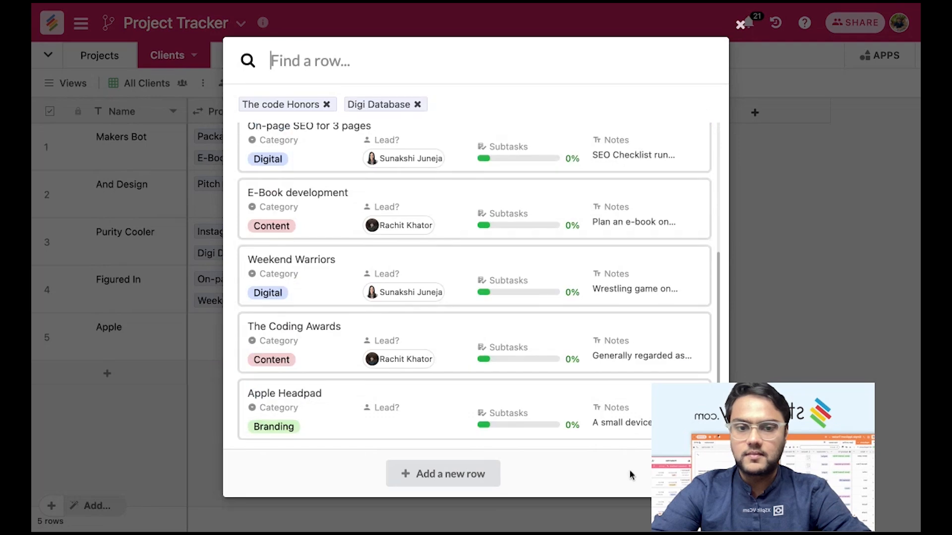
{"action": "left_click", "coordinate": [689, 475]}
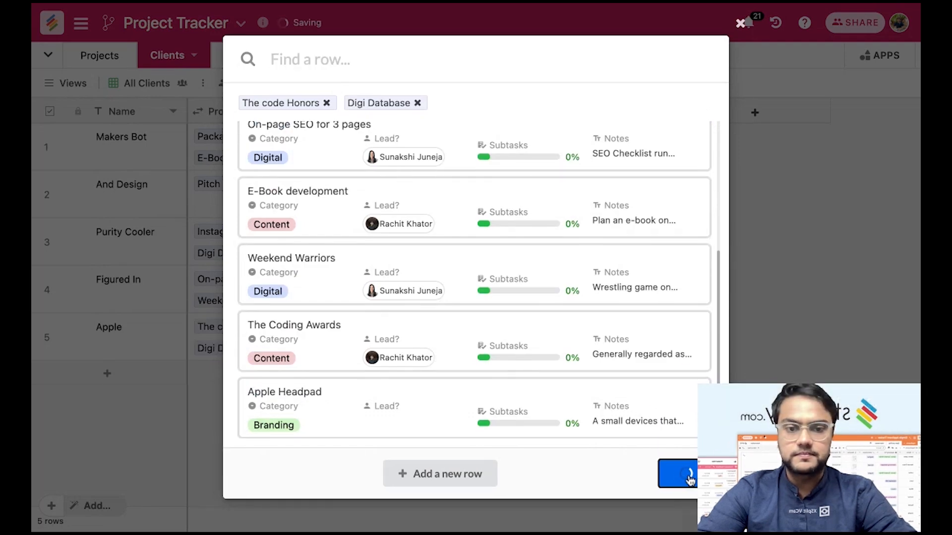
Enter Apple's contact name and the contact's e-mail address.
{"action": "left_click", "coordinate": [365, 350]}
{"action": "left_click", "coordinate": [366, 351]}
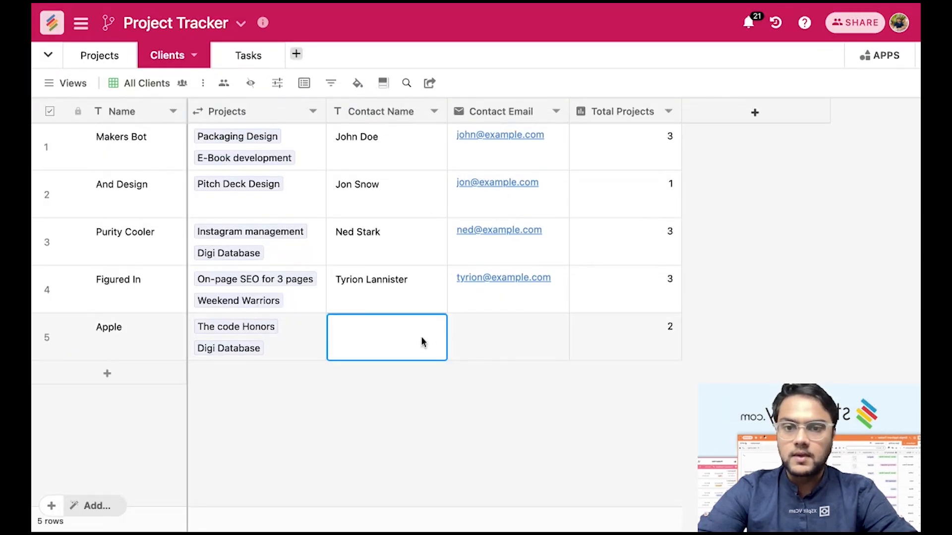
{"action": "type", "text": "Tim Cook"}
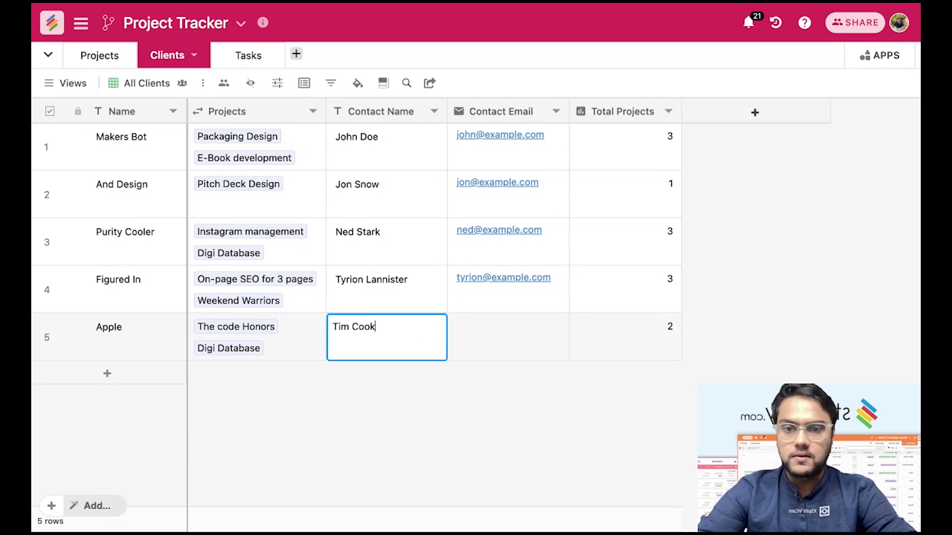
{"action": "left_click", "coordinate": [554, 334]}
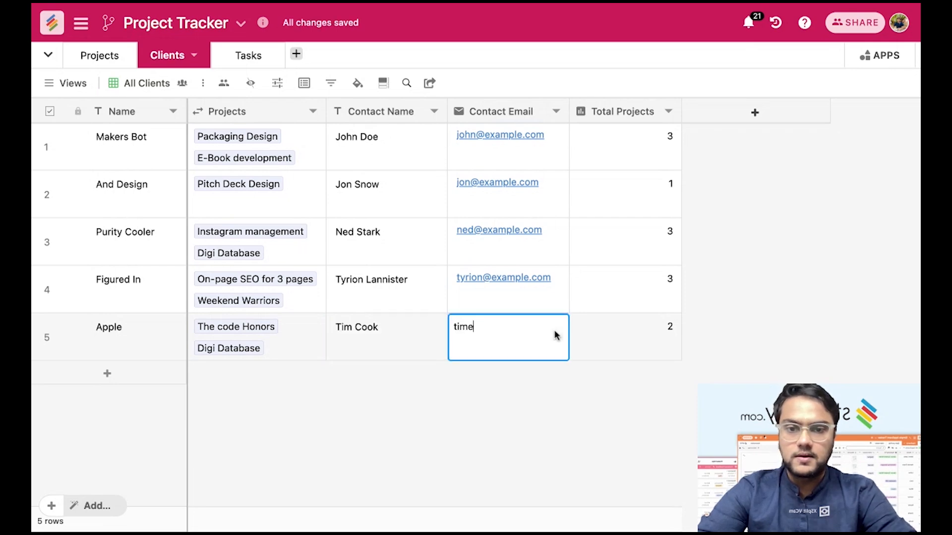
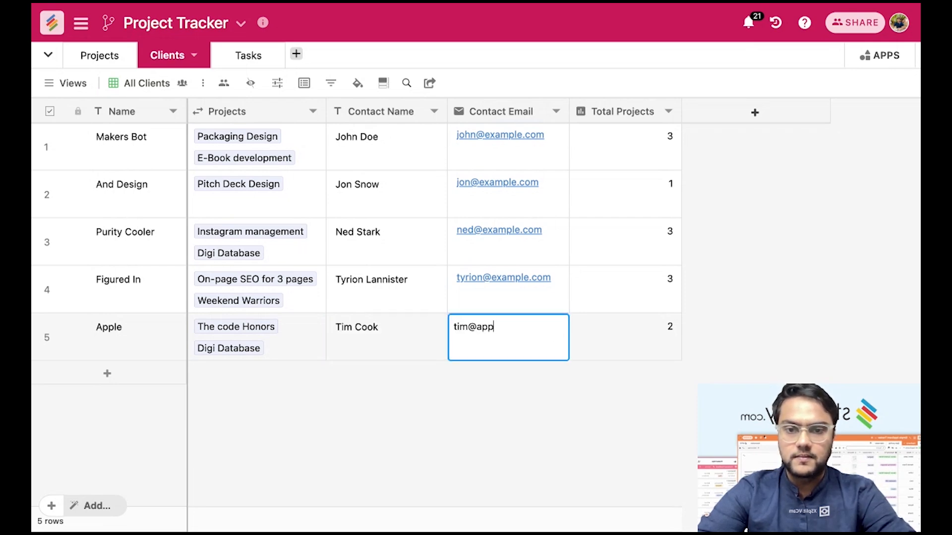
{"action": "key", "text": "Return"}
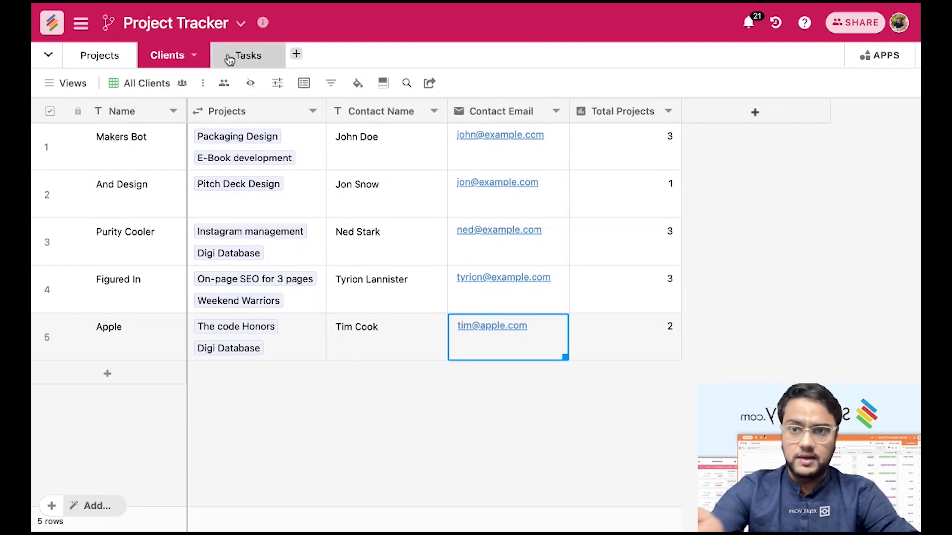
Return to the dashboard and open the Social Media Calendar stack.
{"action": "left_click", "coordinate": [51, 29]}
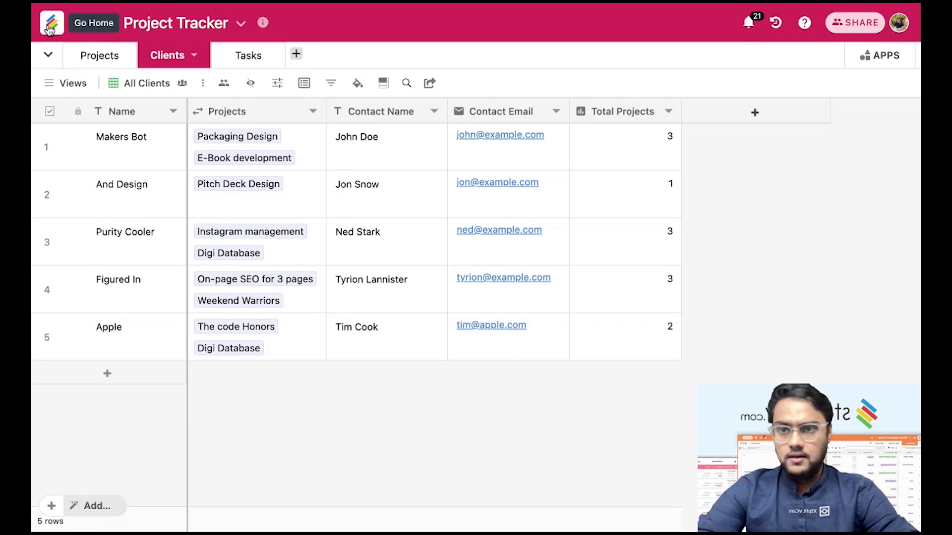
{"action": "left_click", "coordinate": [480, 240]}
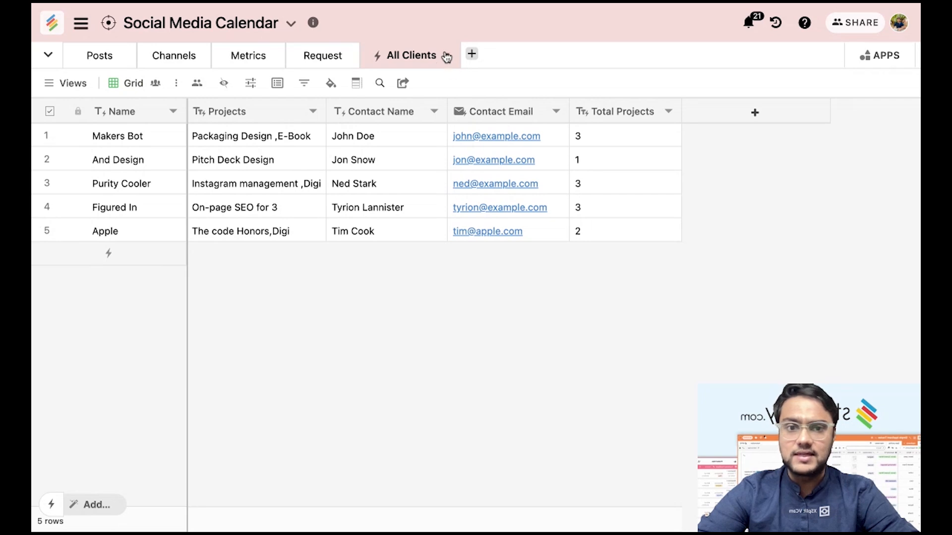
Add a new All Clients column linked to the Posts table, skipping lookup fields.
{"action": "left_click", "coordinate": [729, 110]}
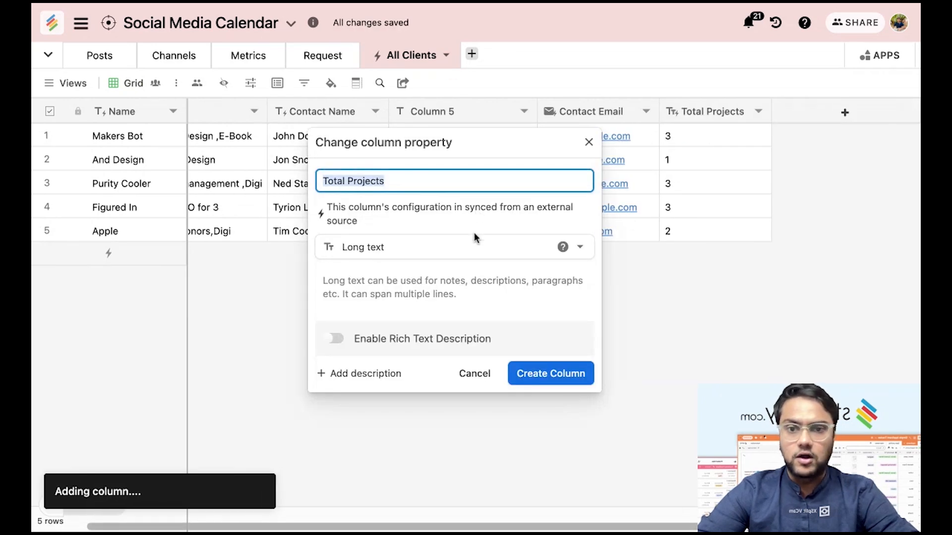
{"action": "left_click", "coordinate": [469, 248]}
{"action": "left_click", "coordinate": [458, 281]}
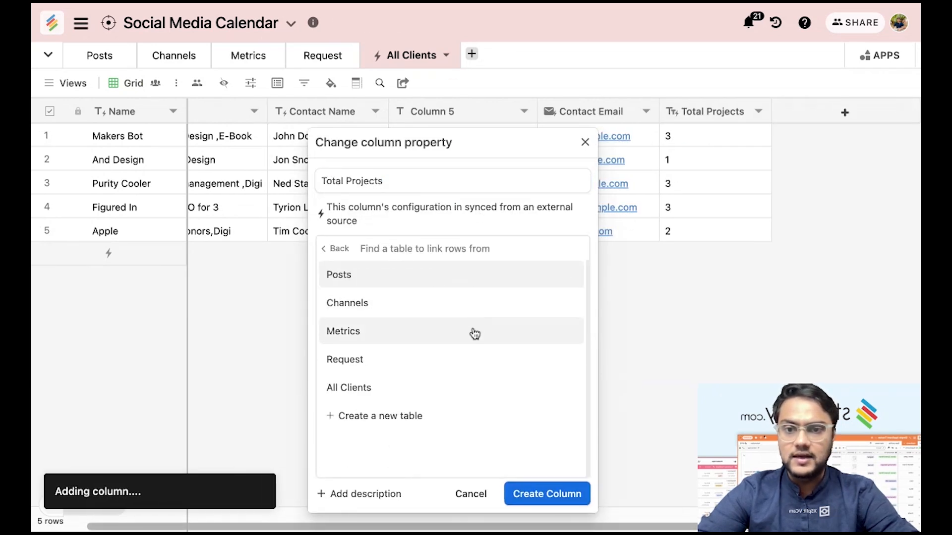
{"action": "left_click", "coordinate": [414, 277]}
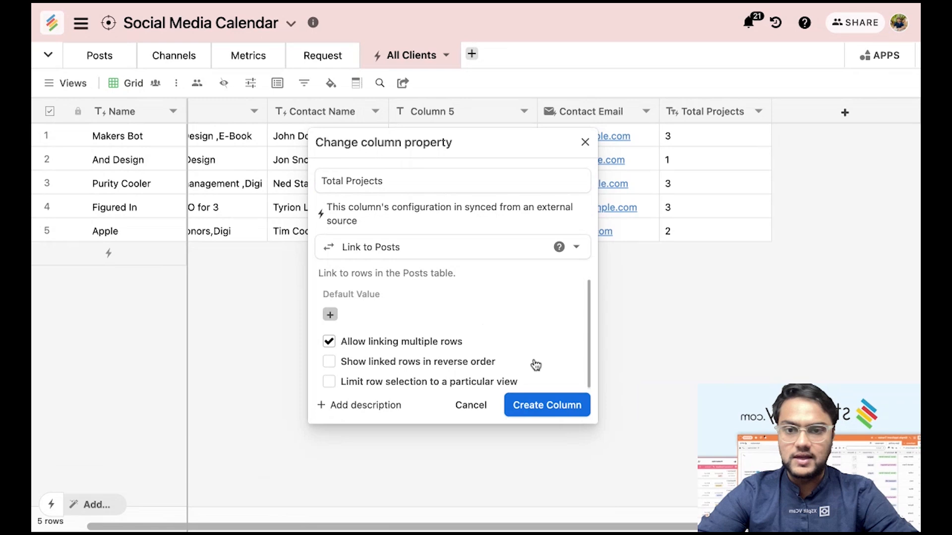
{"action": "left_click", "coordinate": [528, 407]}
{"action": "left_click", "coordinate": [600, 328]}
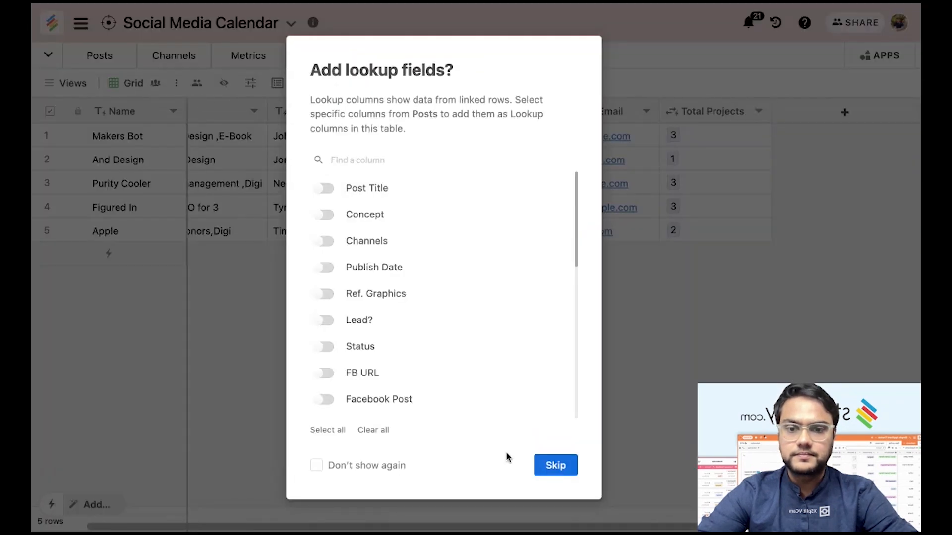
{"action": "left_click", "coordinate": [556, 465]}
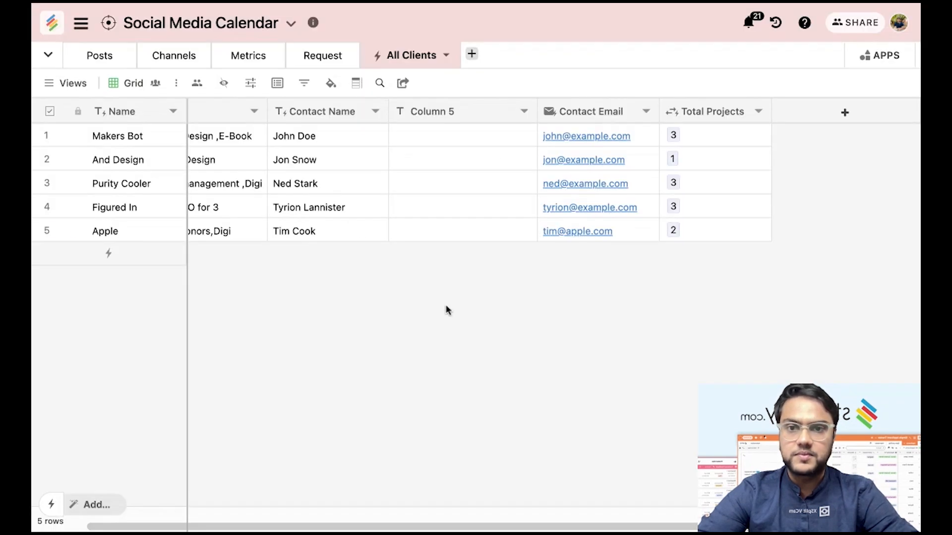
{"action": "left_click", "coordinate": [334, 57]}
{"action": "left_click", "coordinate": [390, 56]}
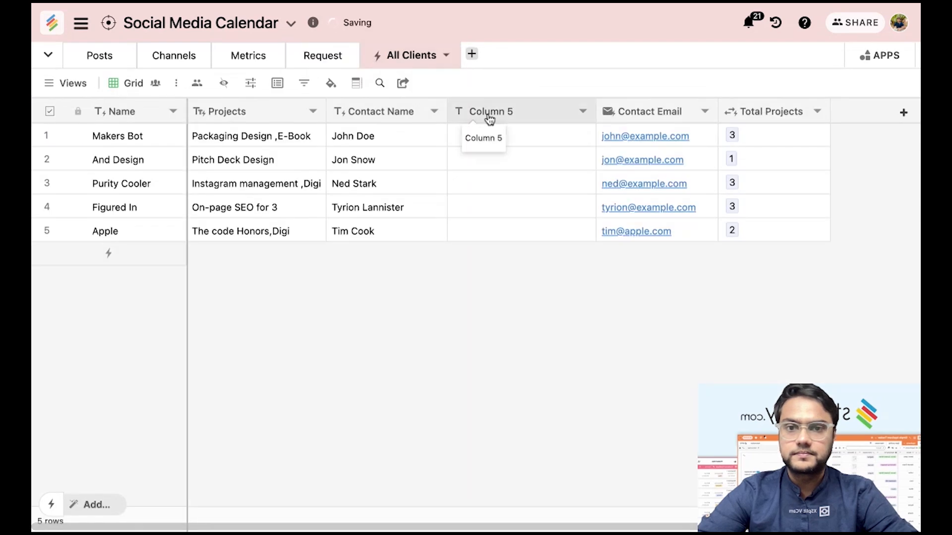
Move Column 5 after Total Projects and save it as Link to another row > Posts.
{"action": "left_click_drag", "start_coordinate": [475, 112], "coordinate": [739, 115]}
{"action": "double_click", "coordinate": [687, 116]}
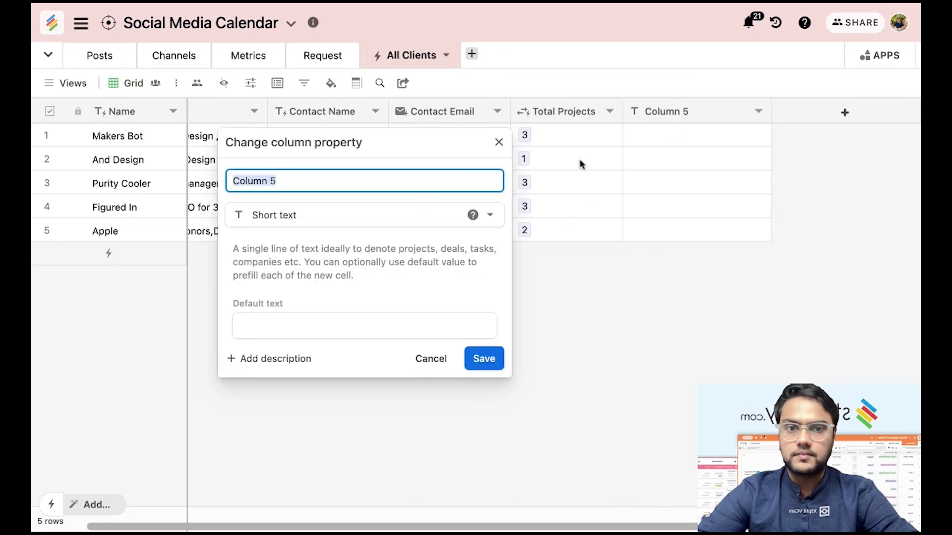
{"action": "left_click", "coordinate": [390, 214]}
{"action": "left_click", "coordinate": [357, 256]}
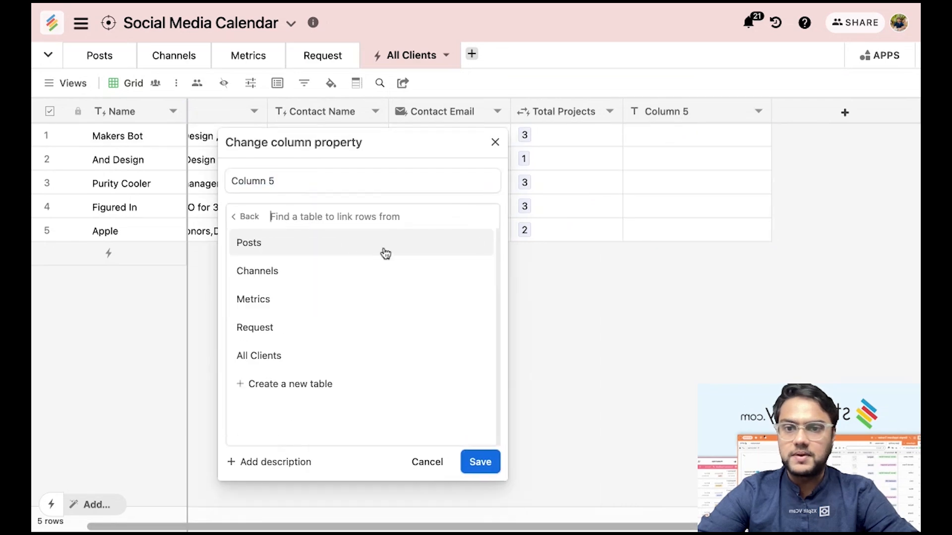
{"action": "left_click", "coordinate": [355, 252]}
{"action": "left_click", "coordinate": [479, 378]}
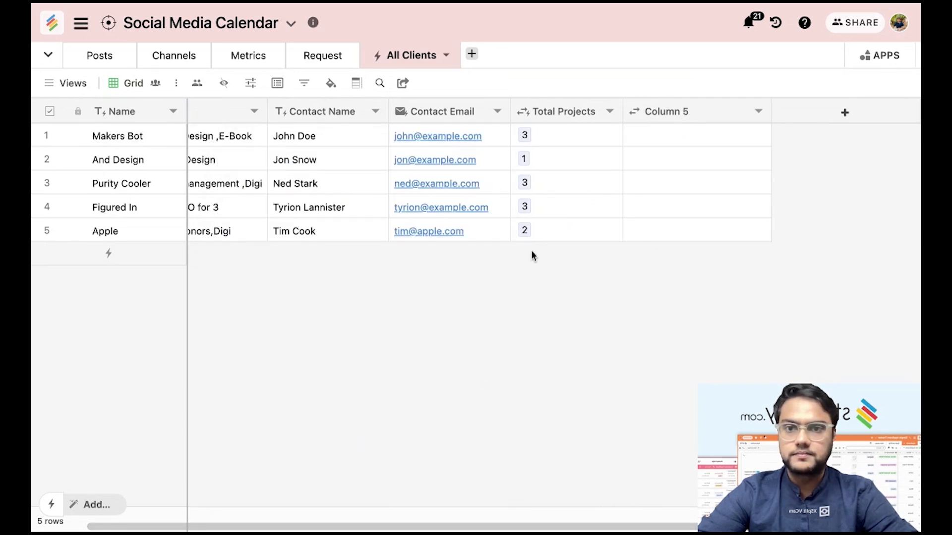
Link Makers Bot to the 2023 Report for No-code and Automate your workflows posts.
{"action": "left_click", "coordinate": [671, 134]}
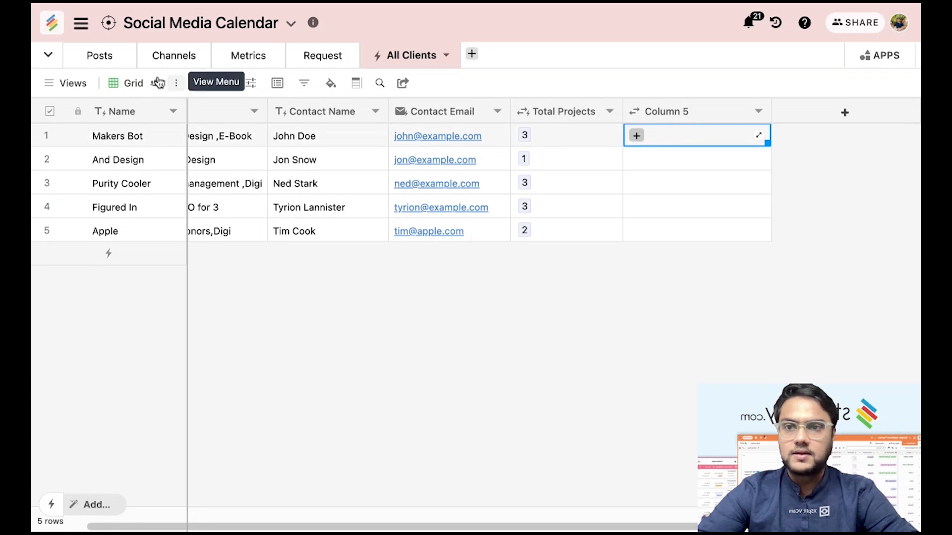
{"action": "left_click", "coordinate": [637, 135]}
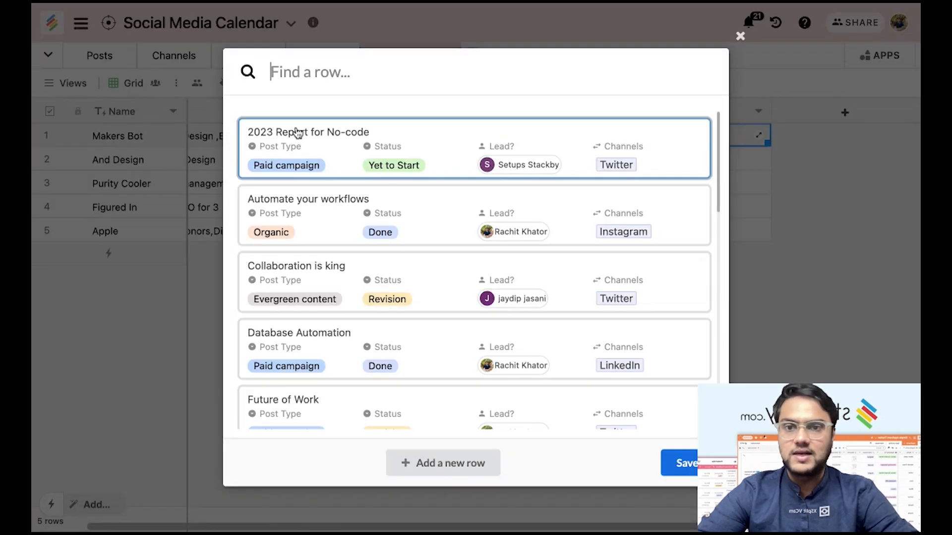
{"action": "left_click", "coordinate": [317, 140]}
{"action": "left_click", "coordinate": [347, 175]}
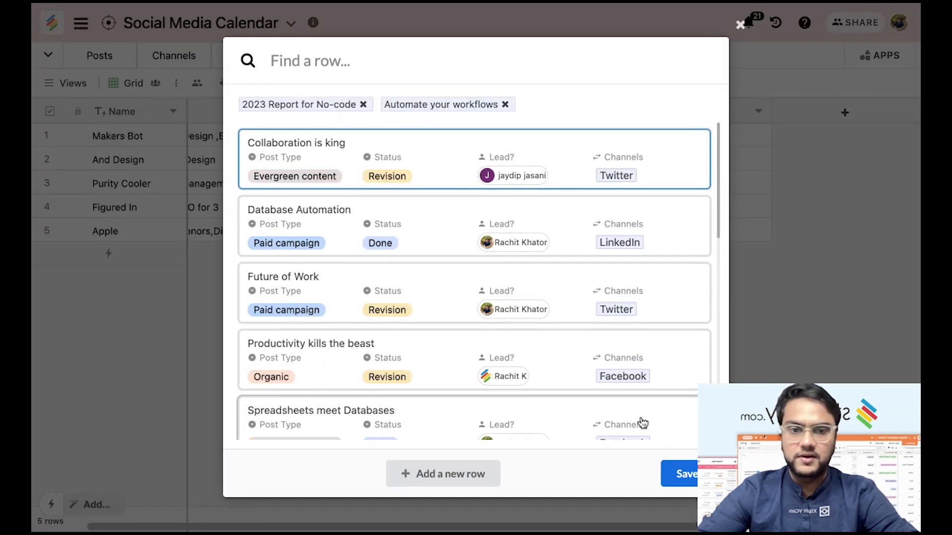
{"action": "left_click", "coordinate": [672, 472]}
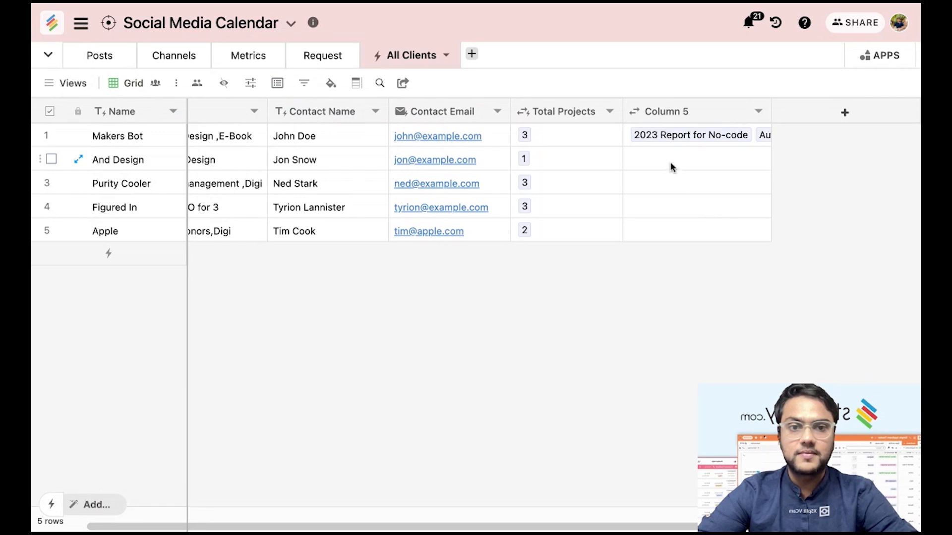
Rename Column 5 to Posts.
{"action": "double_click", "coordinate": [654, 114]}
{"action": "type", "text": "Pos"}
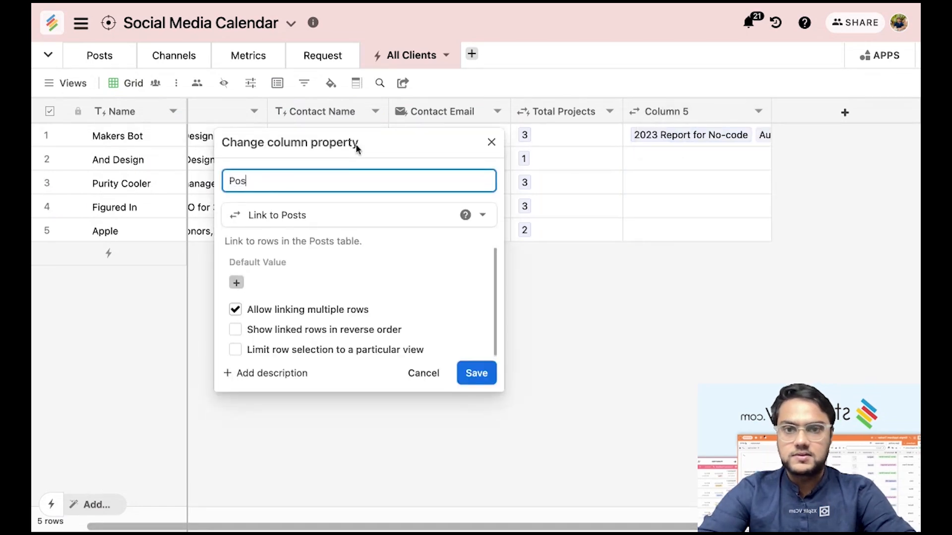
{"action": "type", "text": "ts"}
{"action": "left_click", "coordinate": [478, 381]}
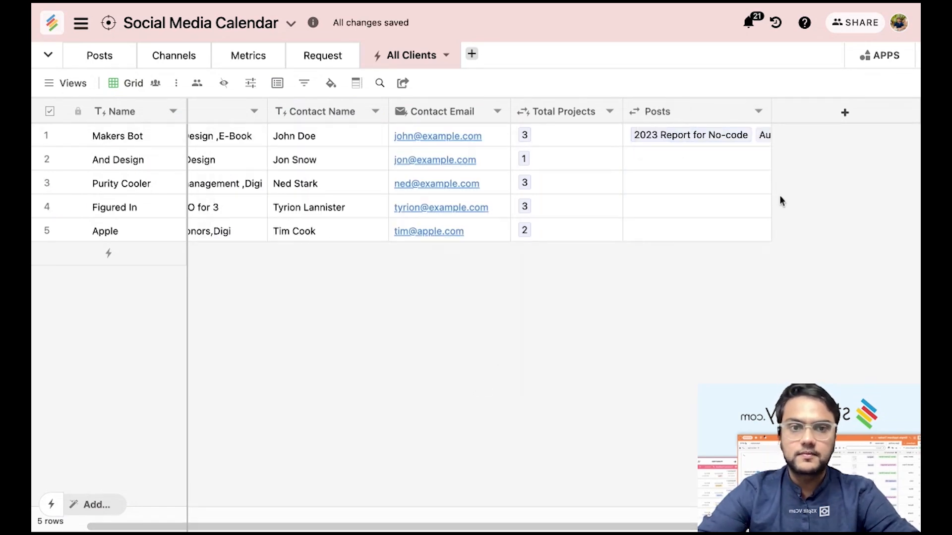
Create a Lookup Count column named Count of Posts after Posts.
{"action": "left_click", "coordinate": [797, 151]}
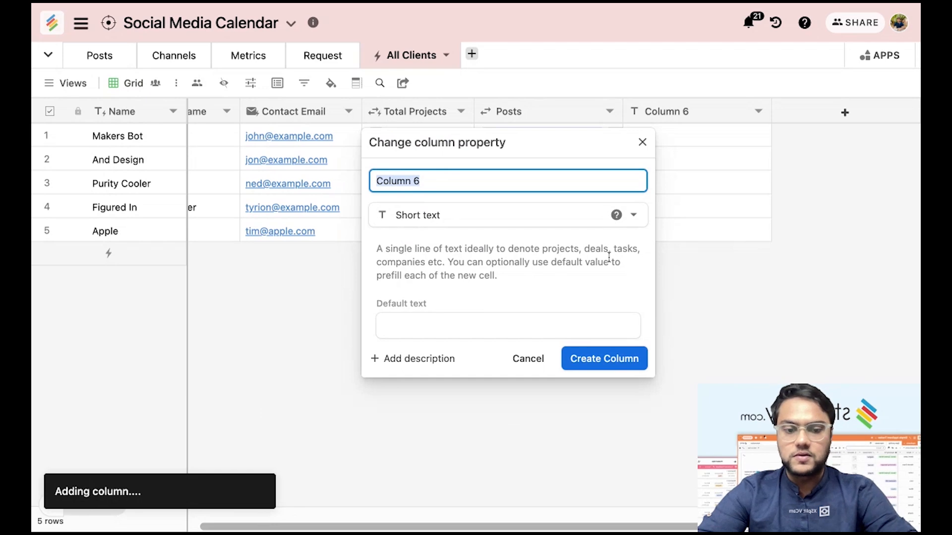
{"action": "type", "text": "Lookup"}
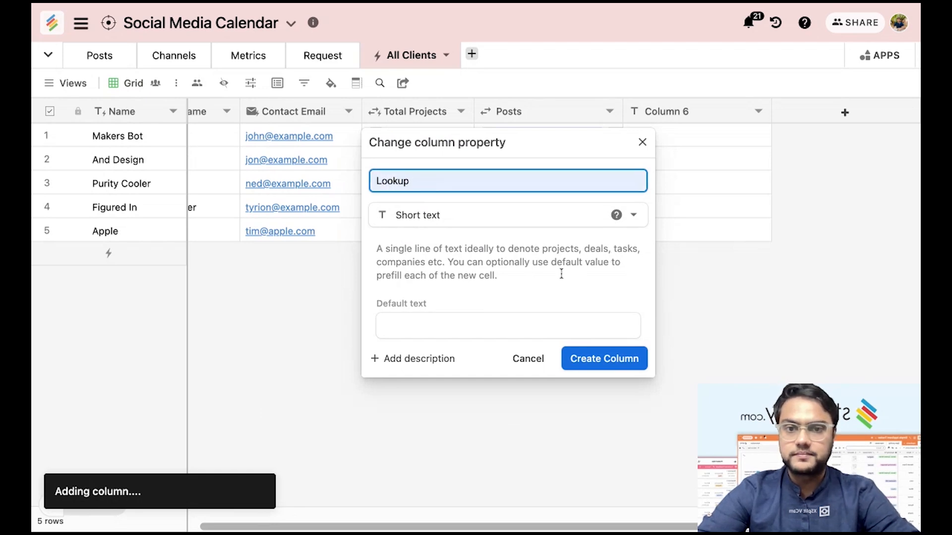
{"action": "left_click", "coordinate": [483, 225]}
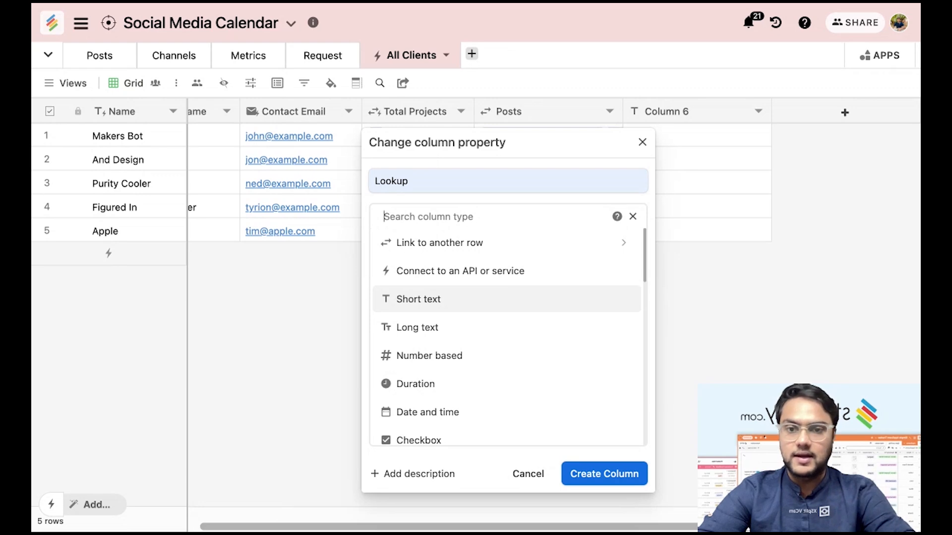
{"action": "type", "text": "Loo"}
{"action": "left_click", "coordinate": [482, 272]}
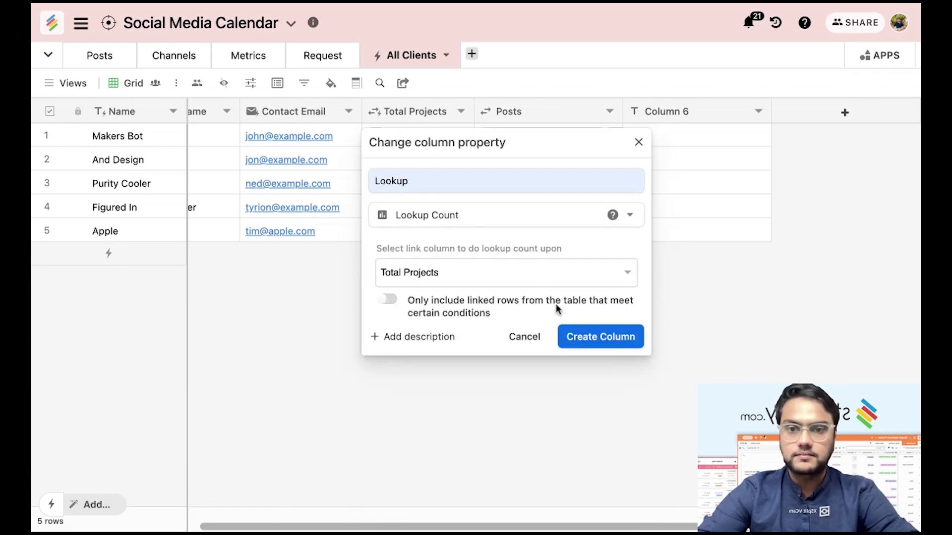
{"action": "left_click", "coordinate": [419, 182]}
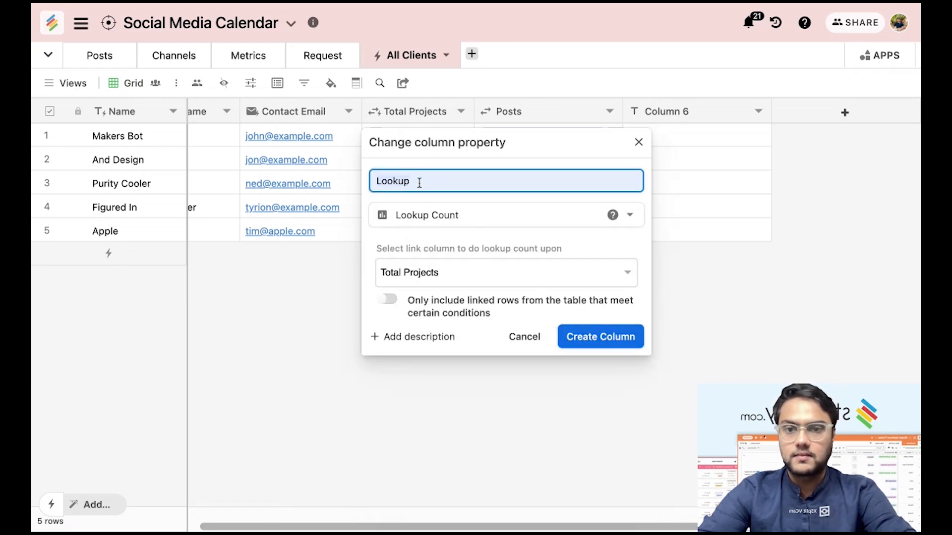
{"action": "type", "text": "Count of Posts"}
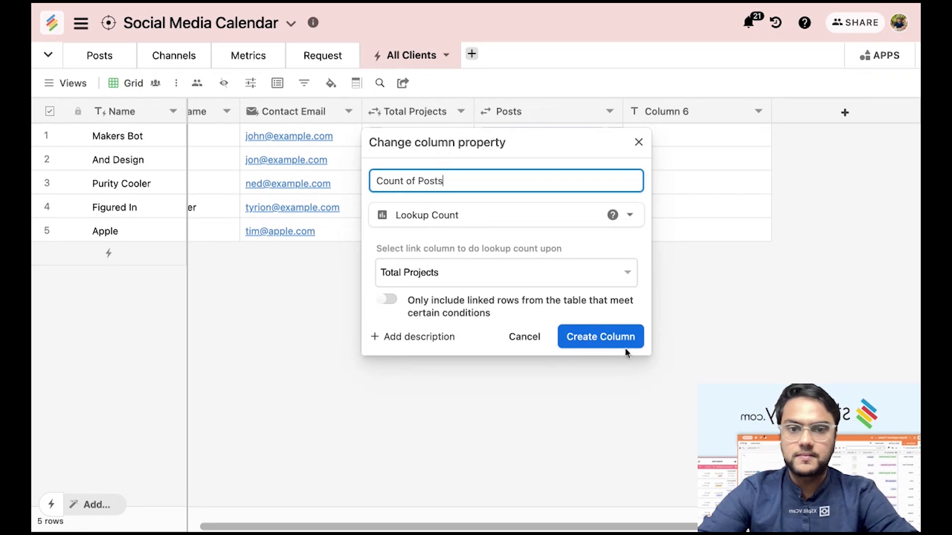
{"action": "left_click", "coordinate": [617, 335]}
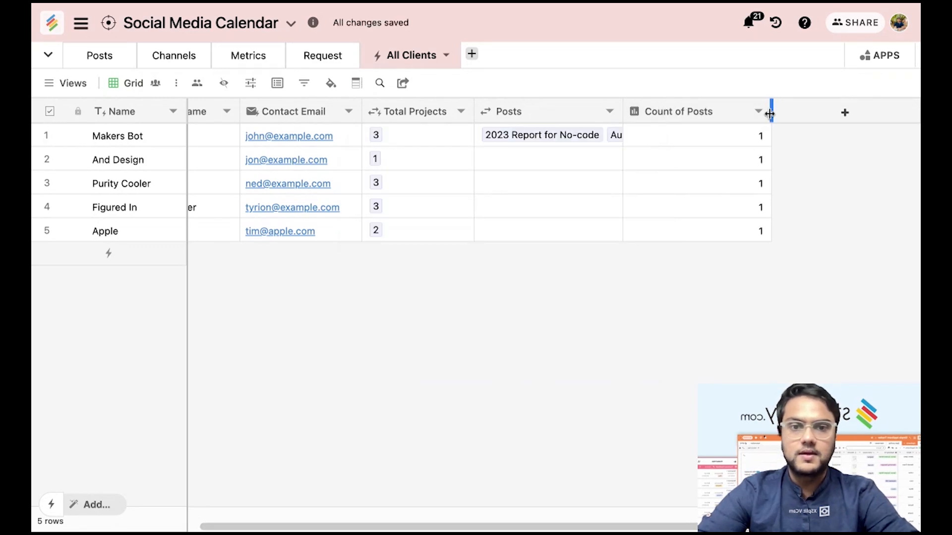
Narrow Count of Posts and set it to count the linked Posts column.
{"action": "left_click_drag", "start_coordinate": [770, 113], "coordinate": [744, 113]}
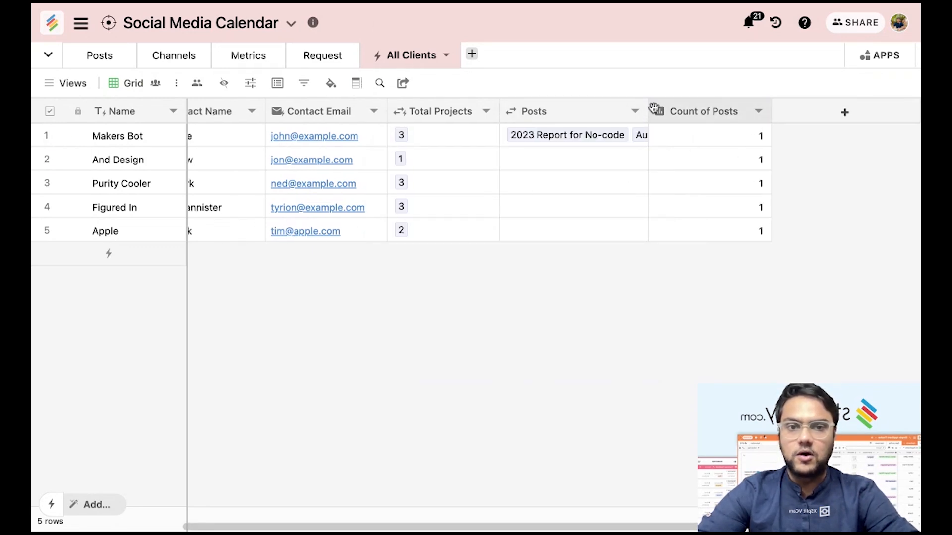
{"action": "left_click", "coordinate": [327, 56]}
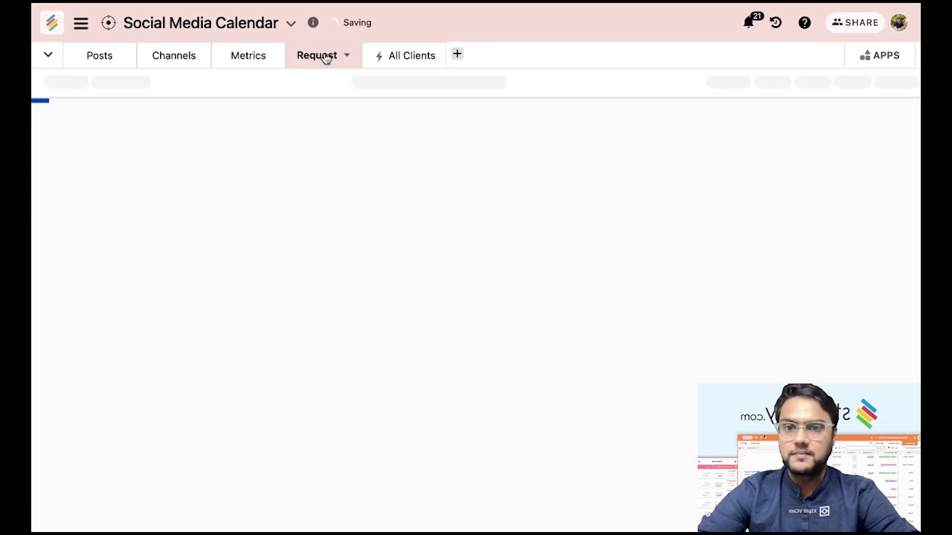
{"action": "left_click", "coordinate": [429, 58]}
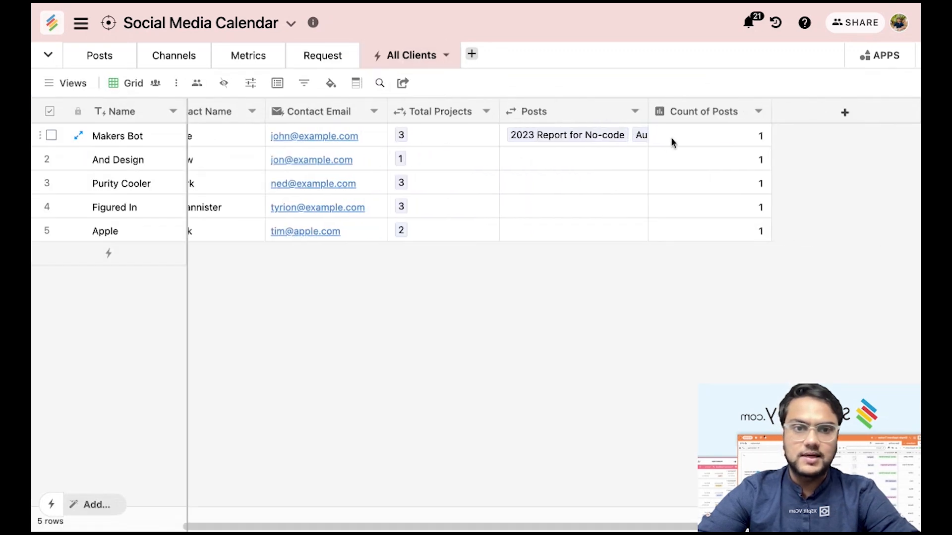
{"action": "double_click", "coordinate": [659, 117]}
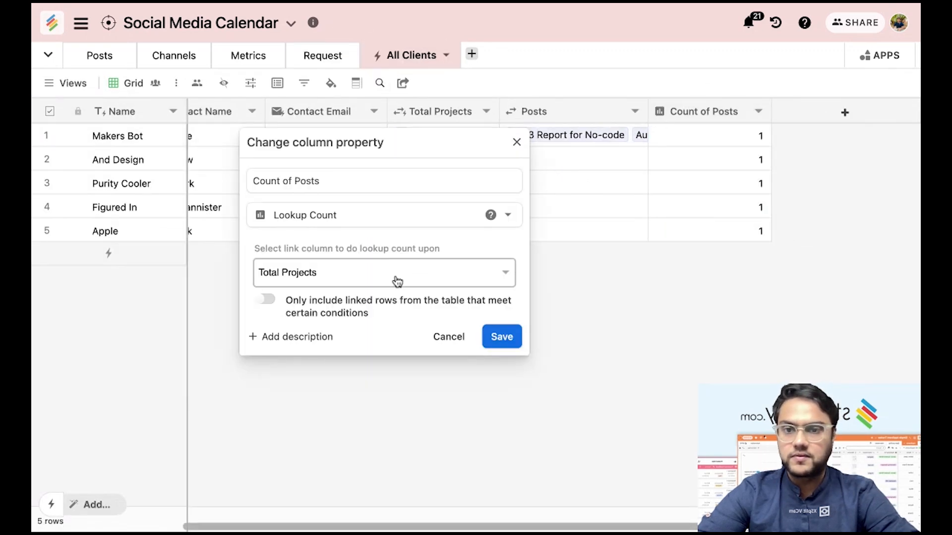
{"action": "left_click", "coordinate": [499, 336]}
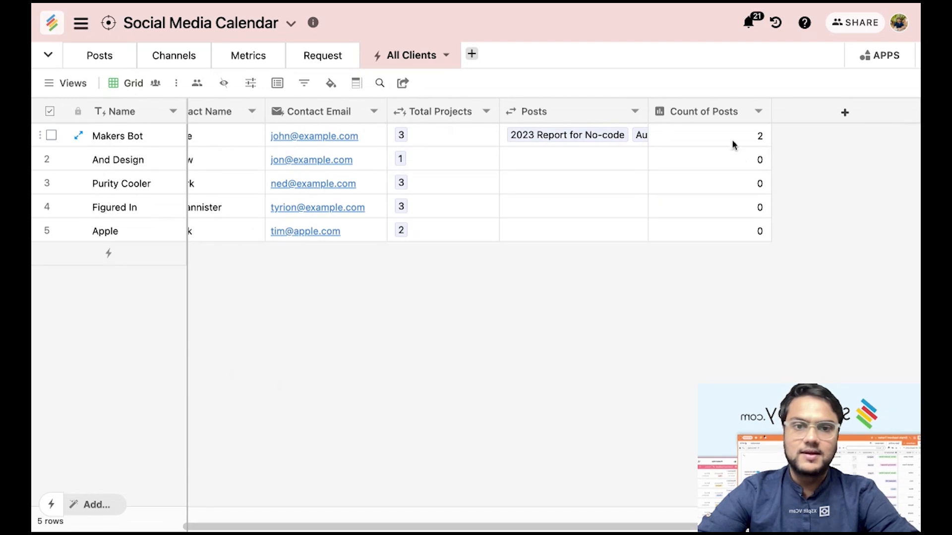
{"action": "left_click_drag", "start_coordinate": [734, 145], "coordinate": [732, 199]}
Select Apple's post count, then bring up the All Clients table's options menu.
{"action": "left_click", "coordinate": [737, 230]}
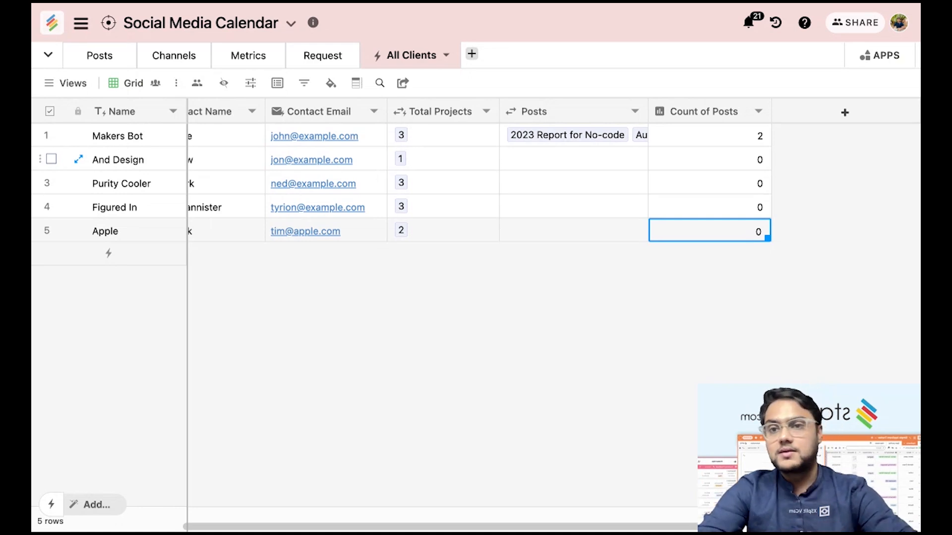
{"action": "left_click", "coordinate": [447, 58]}
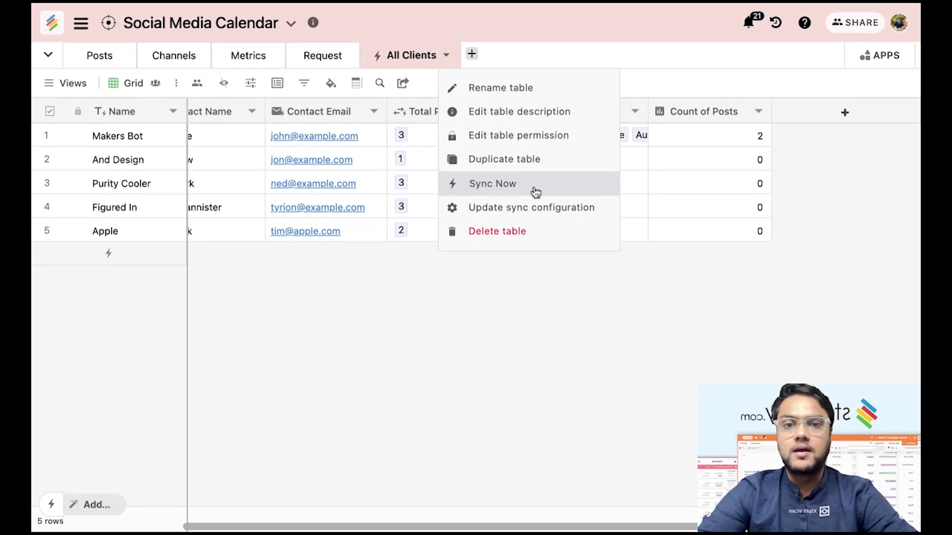
{"action": "left_click", "coordinate": [510, 215]}
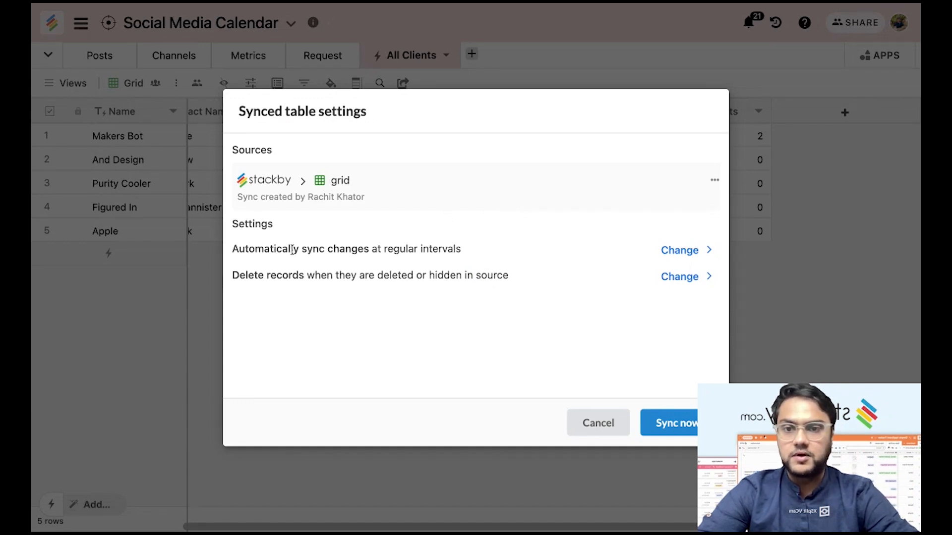
{"action": "left_click_drag", "start_coordinate": [293, 250], "coordinate": [467, 256]}
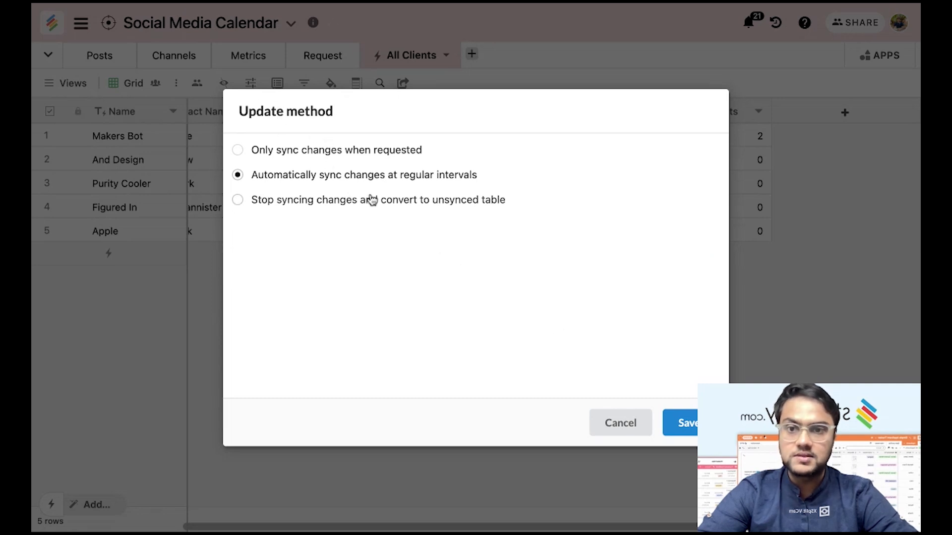
{"action": "left_click", "coordinate": [373, 156]}
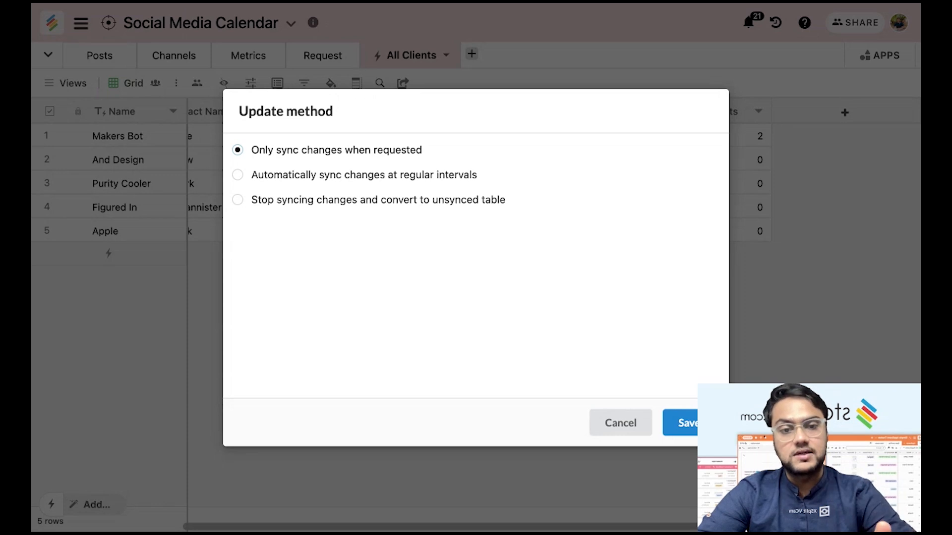
{"action": "left_click", "coordinate": [373, 200]}
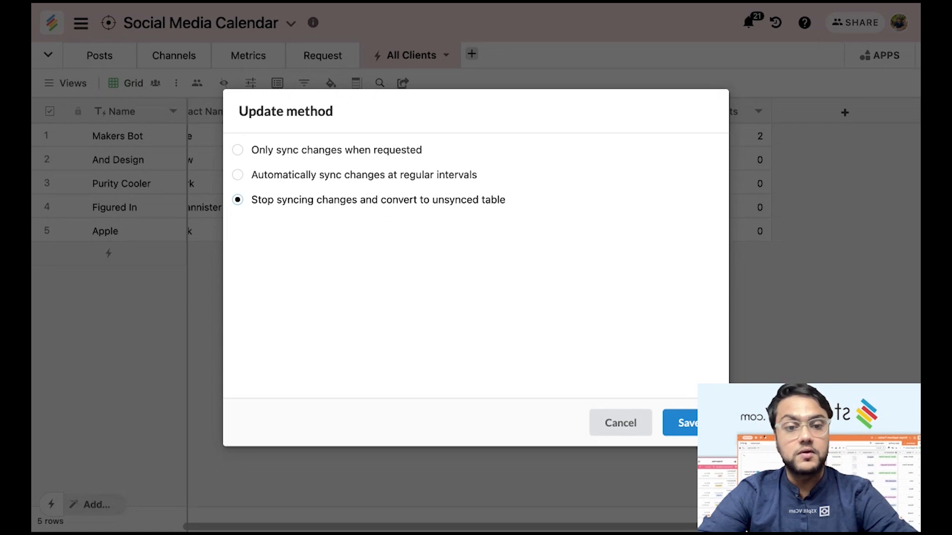
{"action": "left_click", "coordinate": [390, 178]}
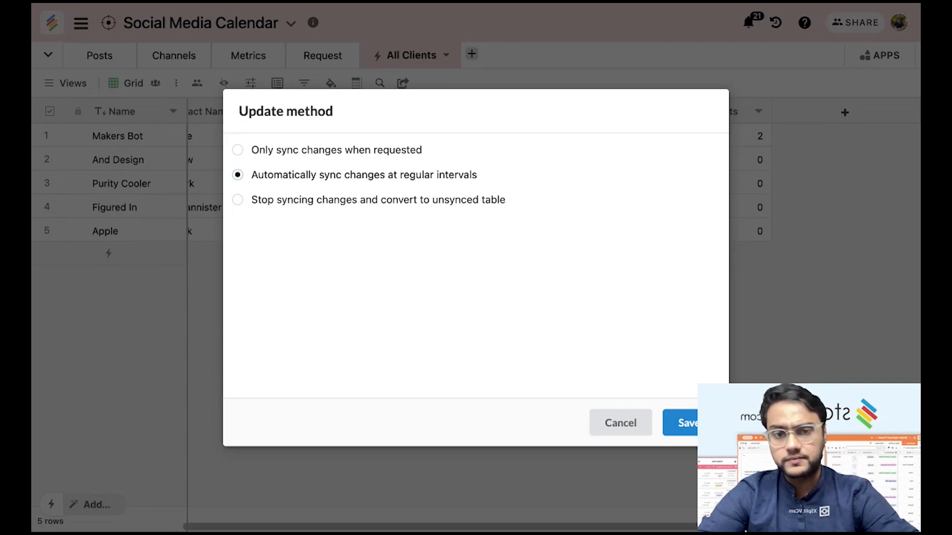
{"action": "left_click", "coordinate": [617, 423]}
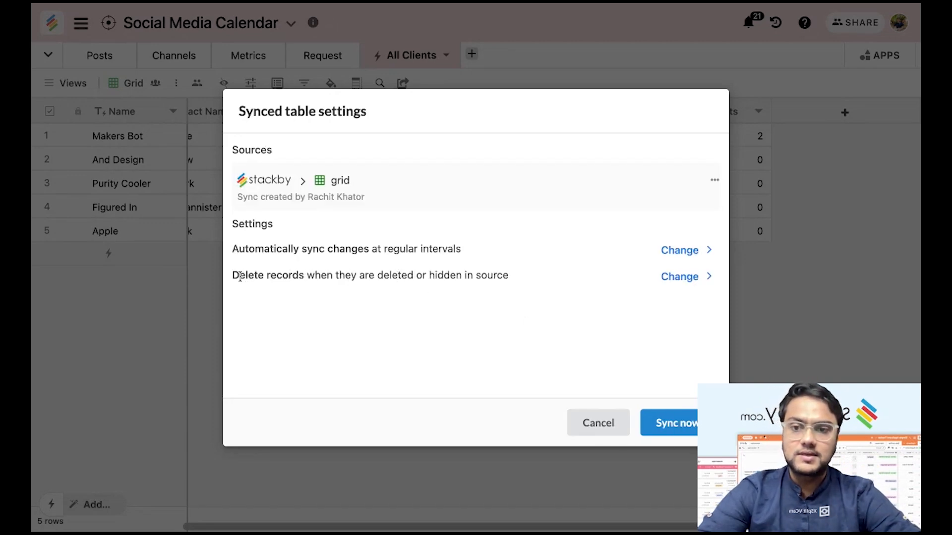
{"action": "left_click_drag", "start_coordinate": [240, 276], "coordinate": [460, 290]}
{"action": "left_click", "coordinate": [459, 292]}
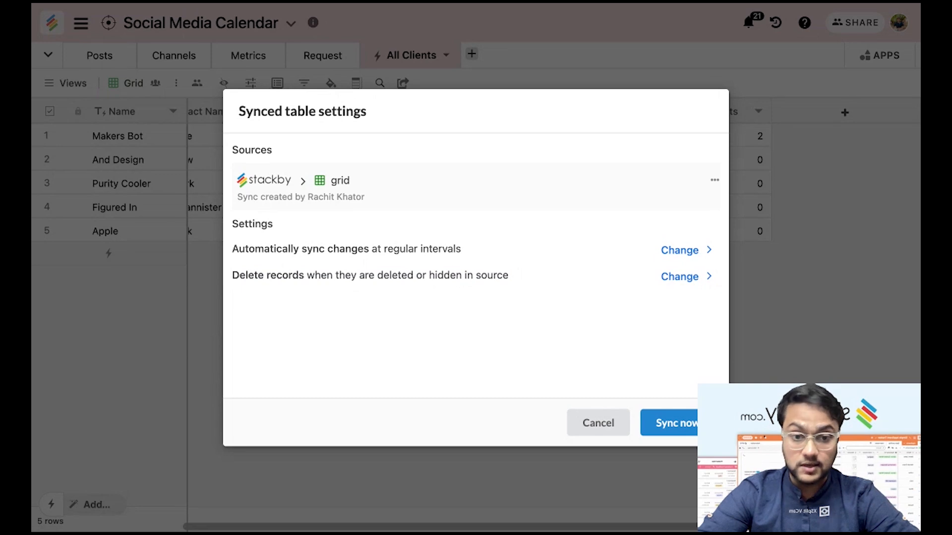
{"action": "left_click", "coordinate": [673, 277]}
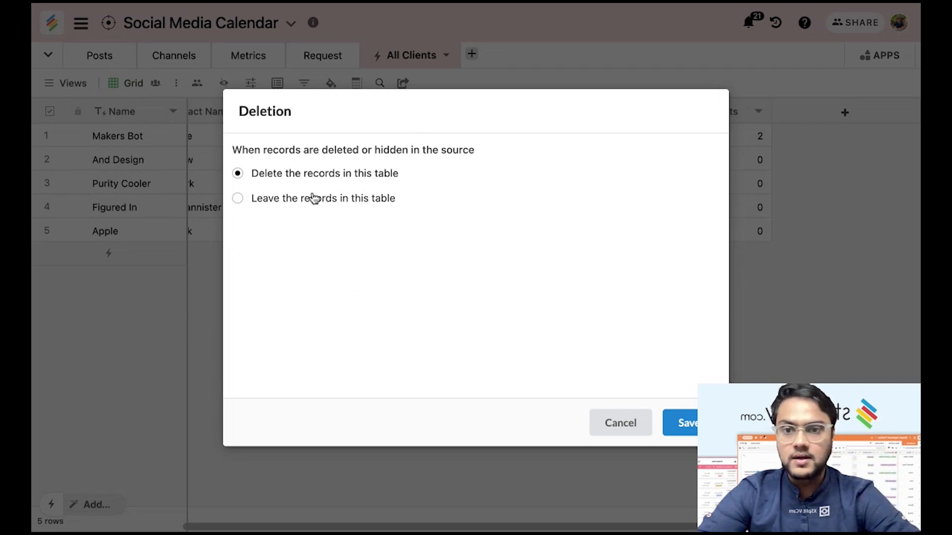
{"action": "left_click", "coordinate": [624, 427]}
{"action": "left_click", "coordinate": [598, 422]}
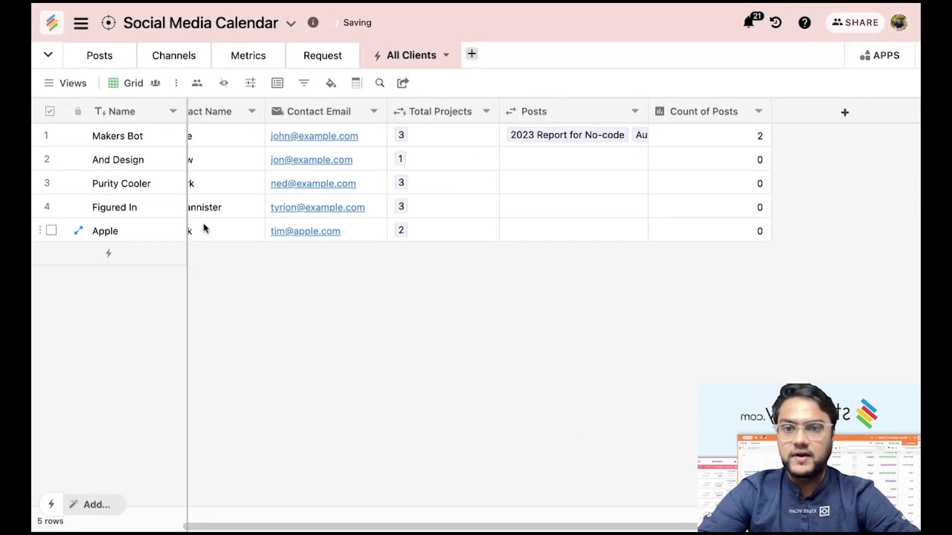
Open Project Tracker, delete the Apple client row with confirmation, and go back Home.
{"action": "left_click", "coordinate": [57, 36]}
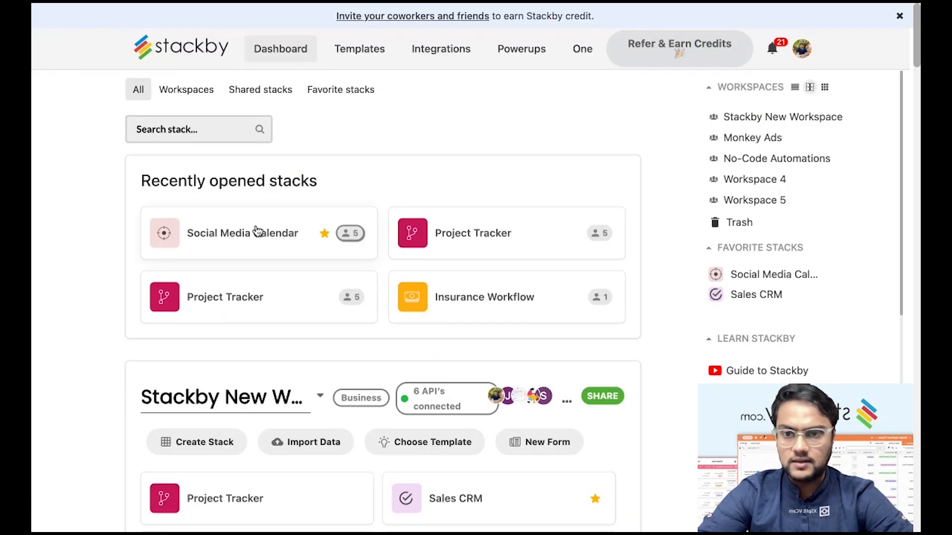
{"action": "left_click", "coordinate": [481, 243]}
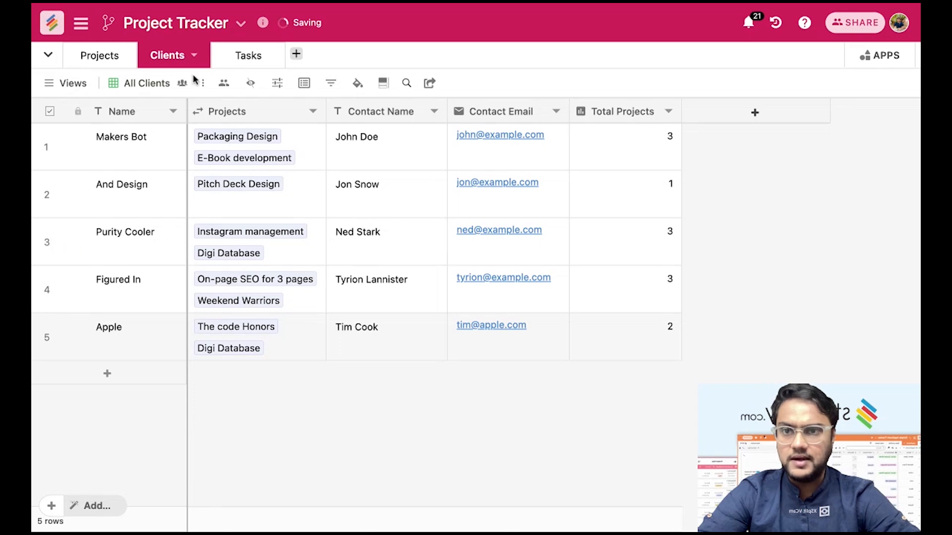
{"action": "right_click", "coordinate": [138, 346]}
{"action": "left_click", "coordinate": [208, 419]}
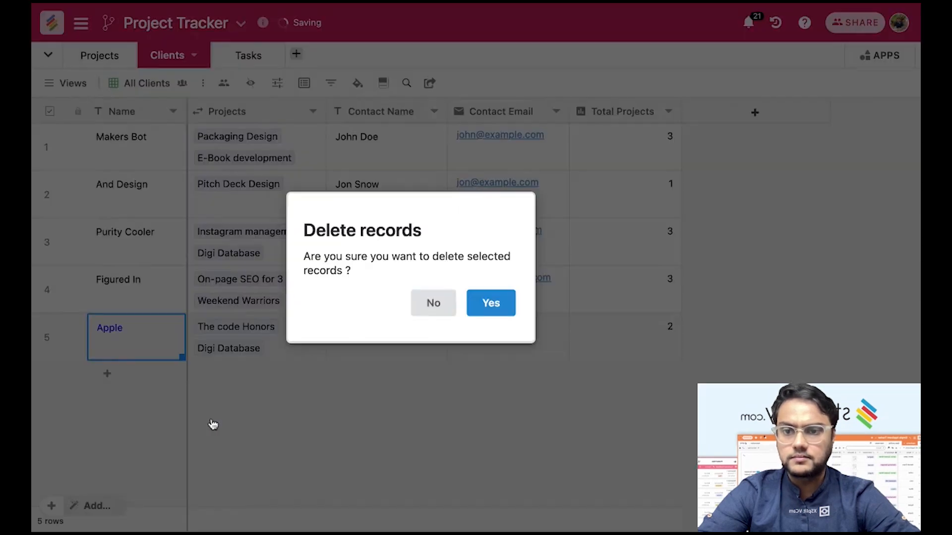
{"action": "left_click", "coordinate": [495, 316]}
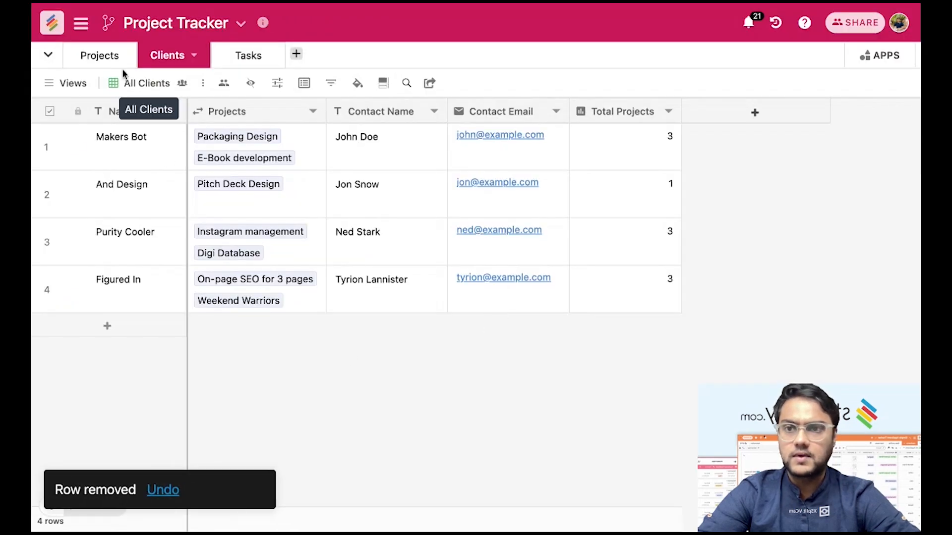
{"action": "left_click", "coordinate": [55, 29]}
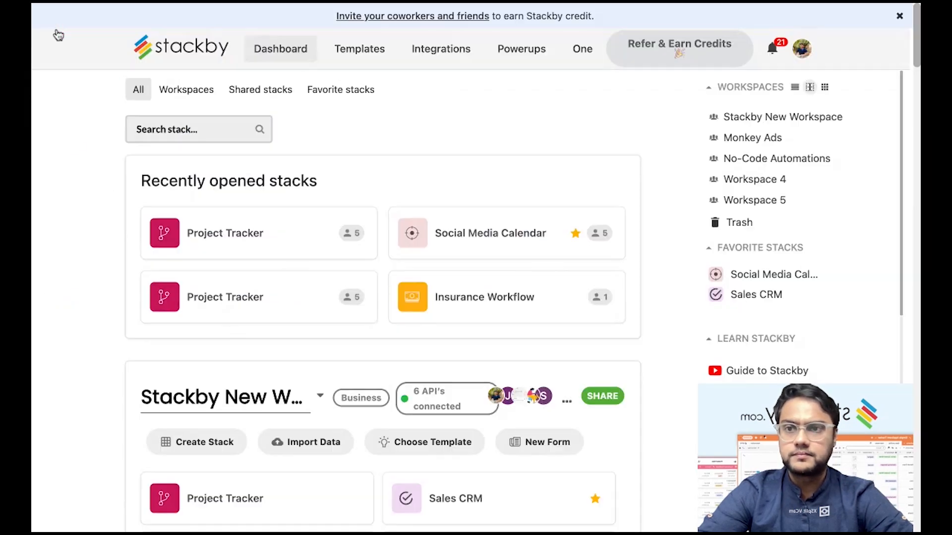
Open Social Media Calendar and run Sync Now on the All Clients table.
{"action": "left_click", "coordinate": [456, 232]}
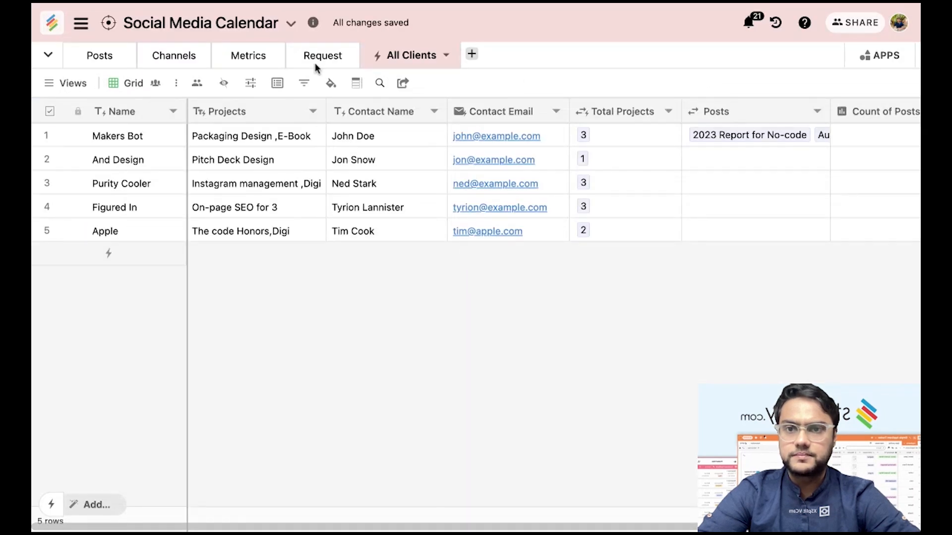
{"action": "left_click", "coordinate": [447, 56]}
{"action": "left_click", "coordinate": [507, 183]}
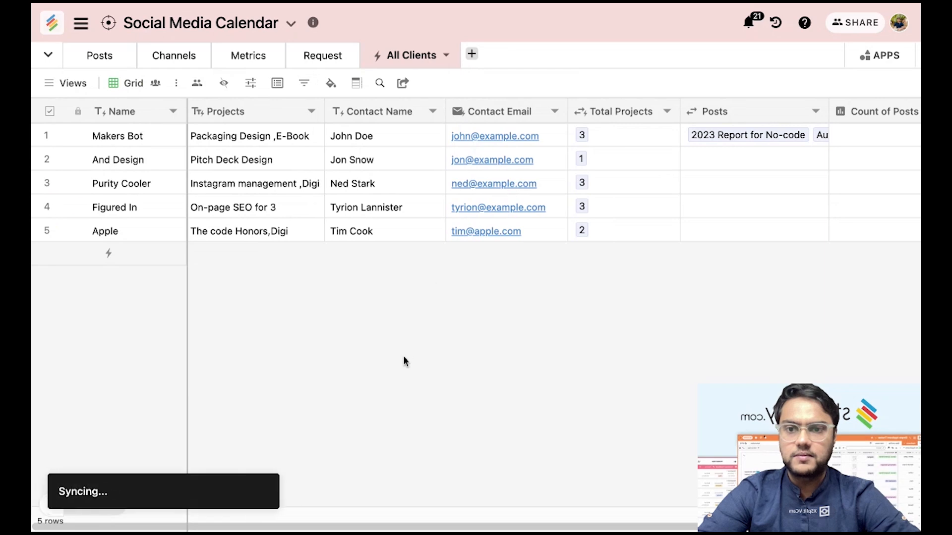